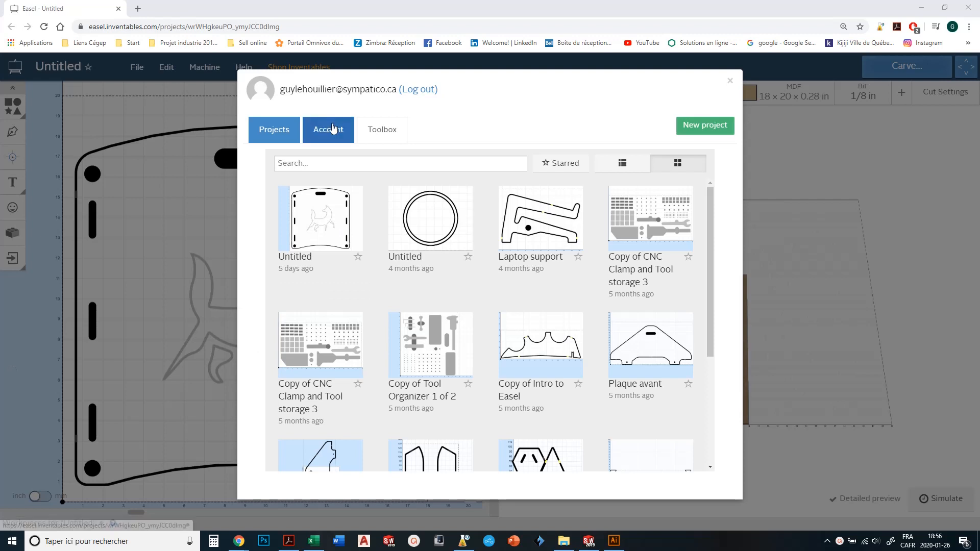
Step: Create a new project and widen the 2D design area relative to the 3D preview
{"action": "left_click", "coordinate": [280, 128]}
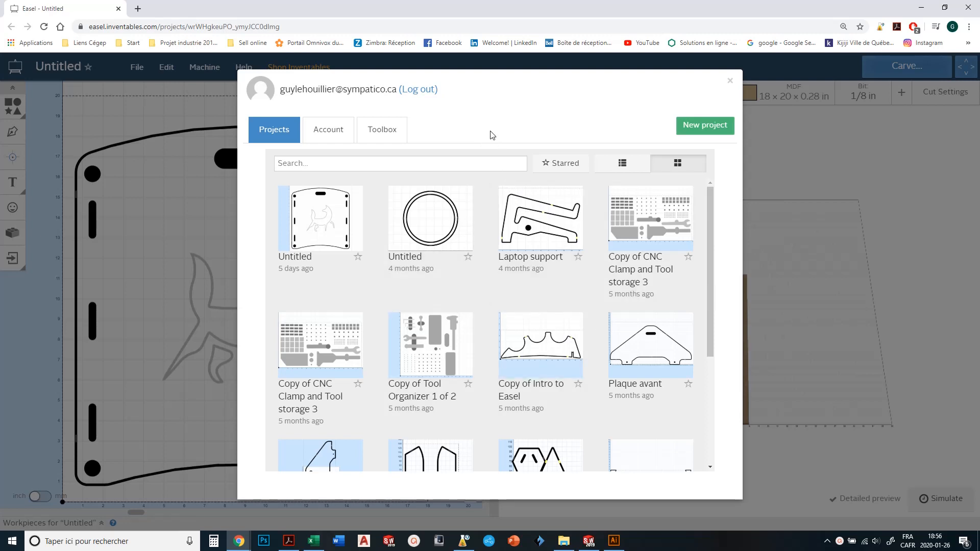
{"action": "left_click", "coordinate": [703, 127]}
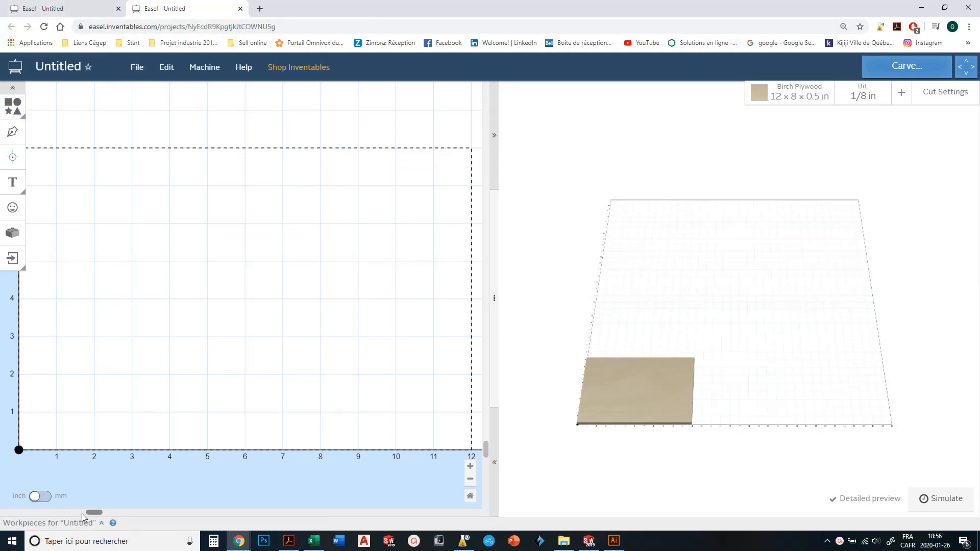
{"action": "left_click_drag", "start_coordinate": [95, 511], "coordinate": [91, 514]}
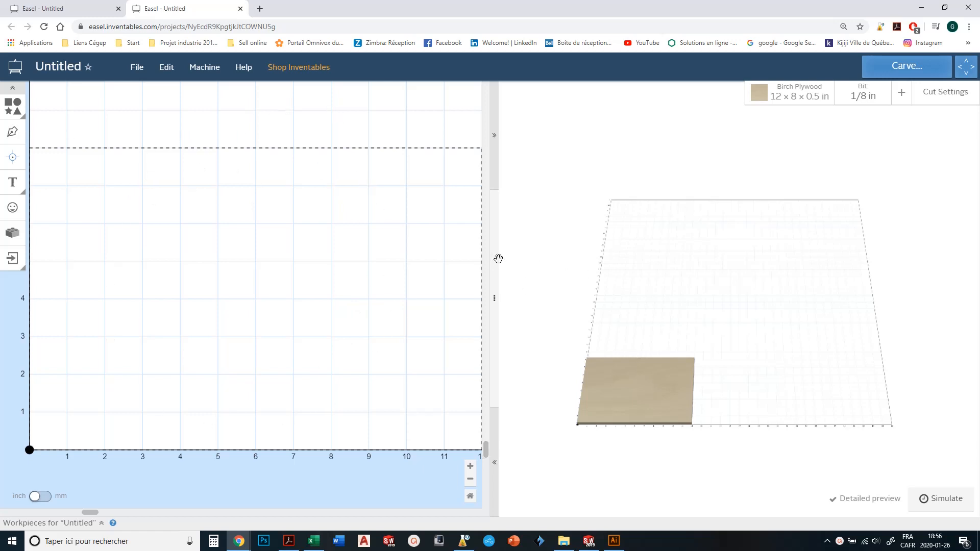
{"action": "left_click_drag", "start_coordinate": [498, 259], "coordinate": [583, 277]}
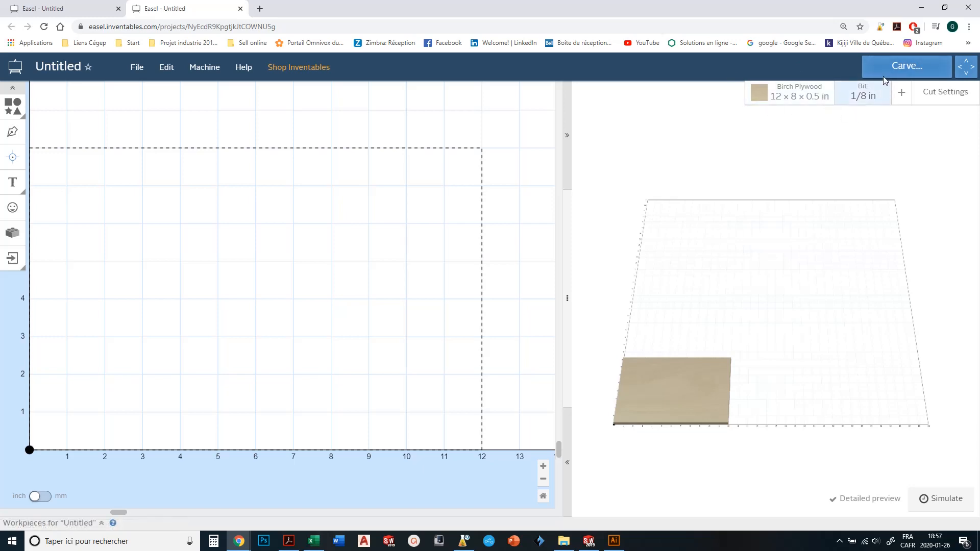
Step: Review the recommended cut settings for birch plywood and for ABS, switching the material type to ABS in between
{"action": "left_click", "coordinate": [954, 96]}
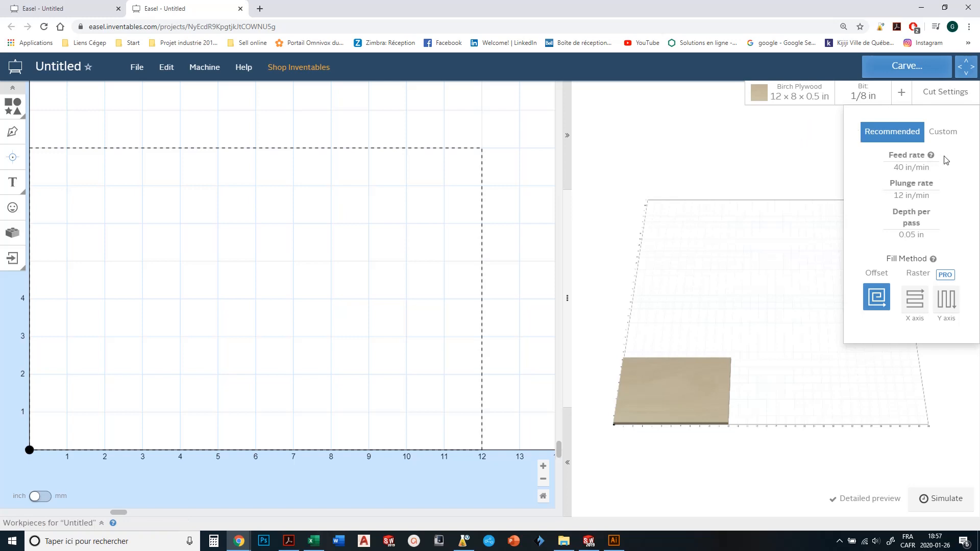
{"action": "left_click", "coordinate": [791, 141]}
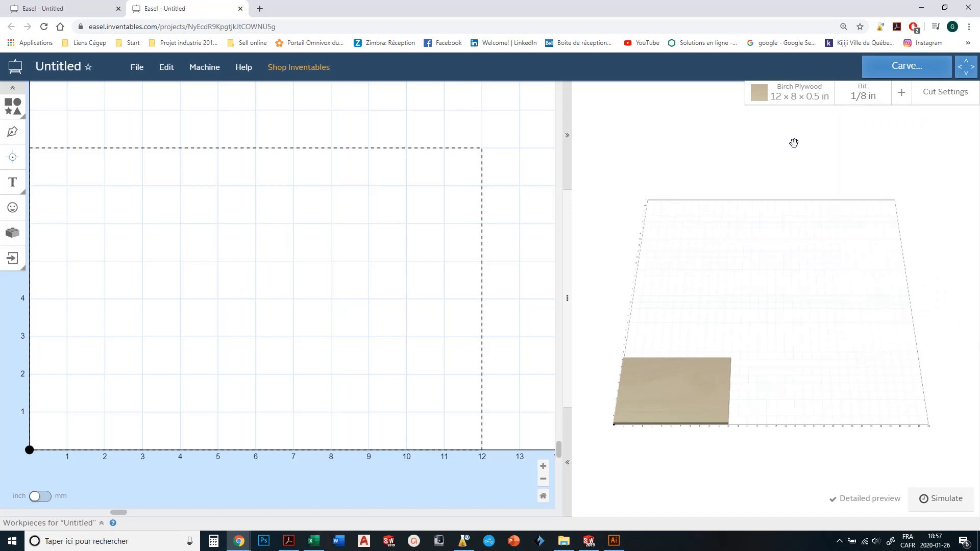
{"action": "left_click", "coordinate": [795, 96]}
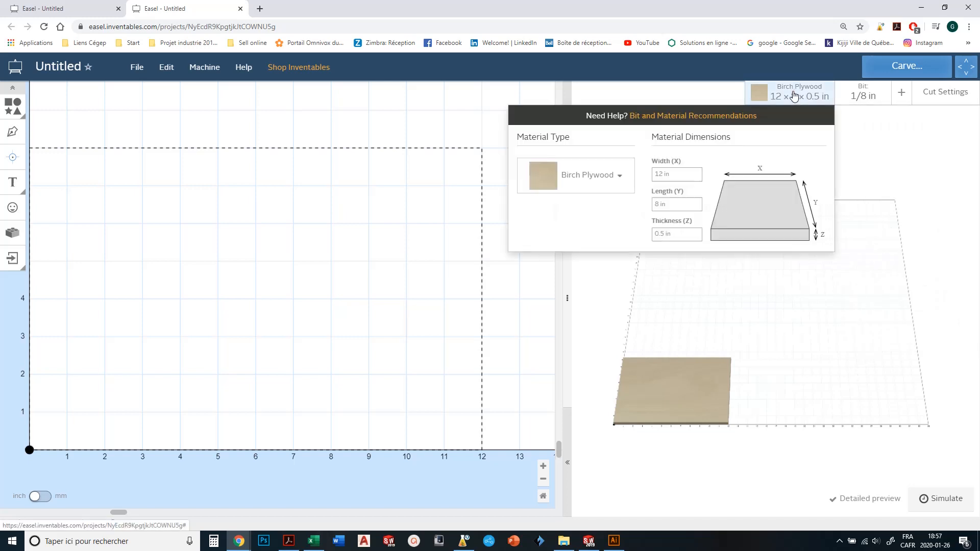
{"action": "left_click", "coordinate": [621, 181]}
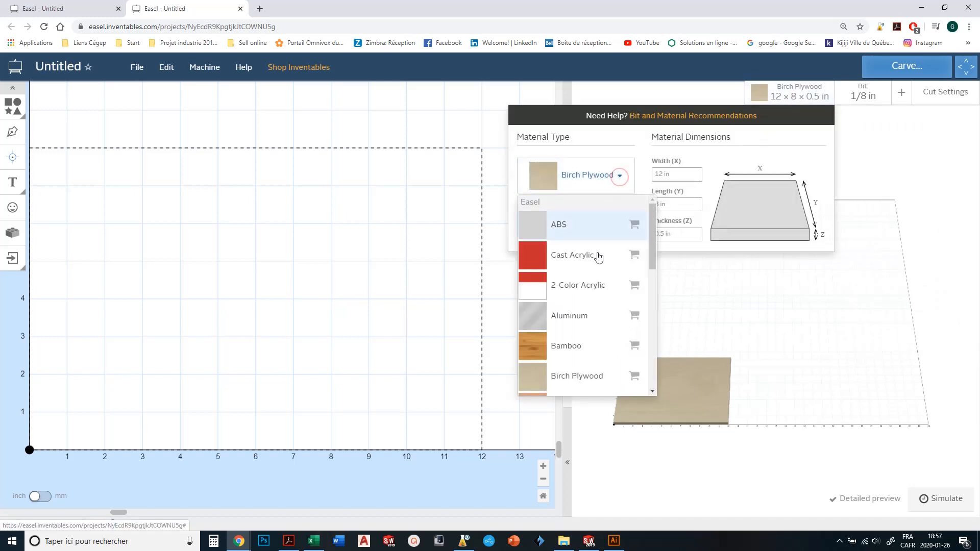
{"action": "left_click", "coordinate": [532, 222]}
{"action": "left_click", "coordinate": [945, 94]}
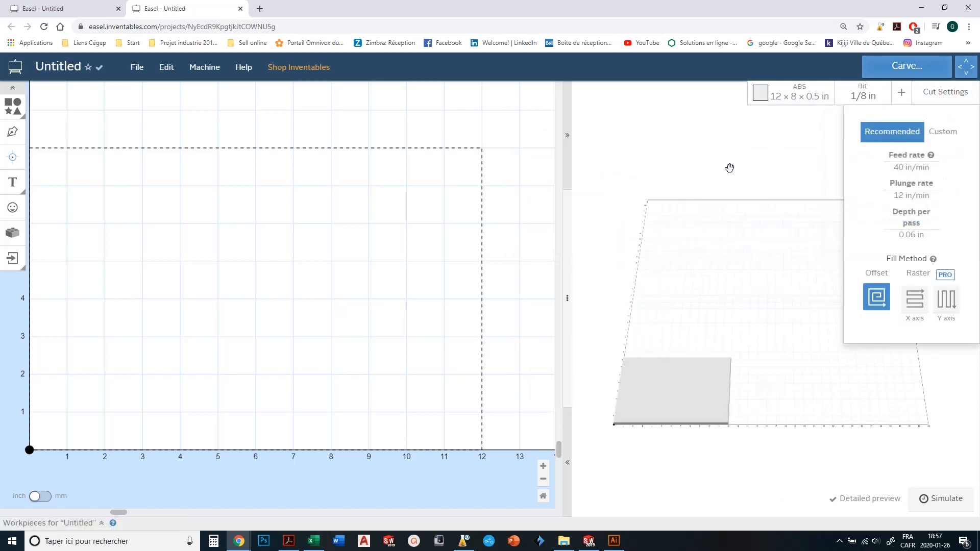
Step: Set the material type to MDF and review its recommended cut settings and fill methods
{"action": "left_click", "coordinate": [762, 103]}
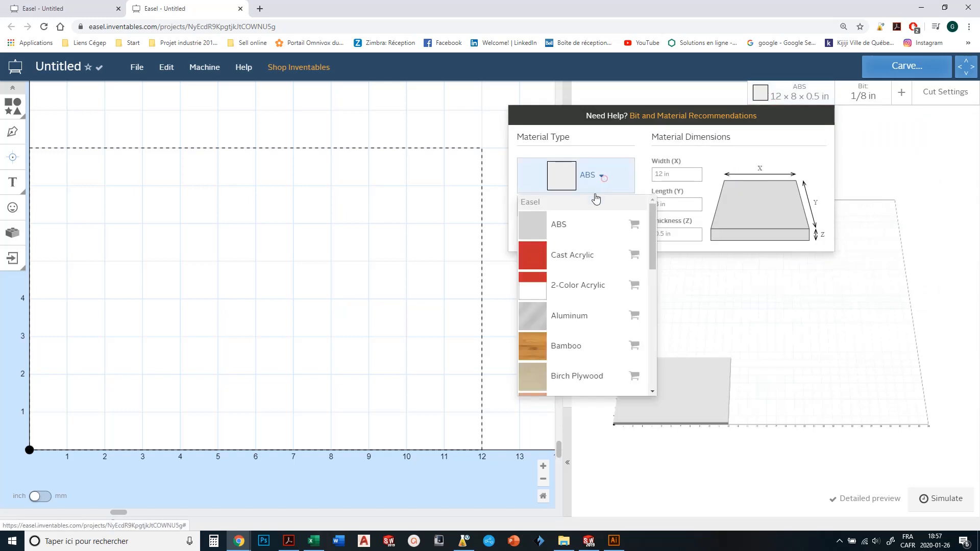
{"action": "left_click", "coordinate": [601, 177]}
{"action": "scroll", "coordinate": [552, 357], "scroll_direction": "down", "scroll_amount": 10}
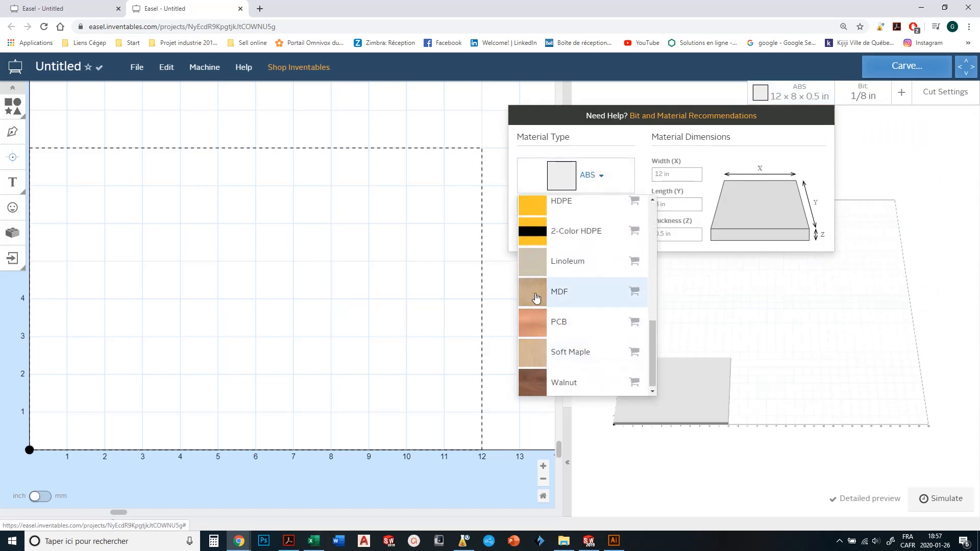
{"action": "left_click", "coordinate": [537, 296]}
{"action": "left_click", "coordinate": [861, 151]}
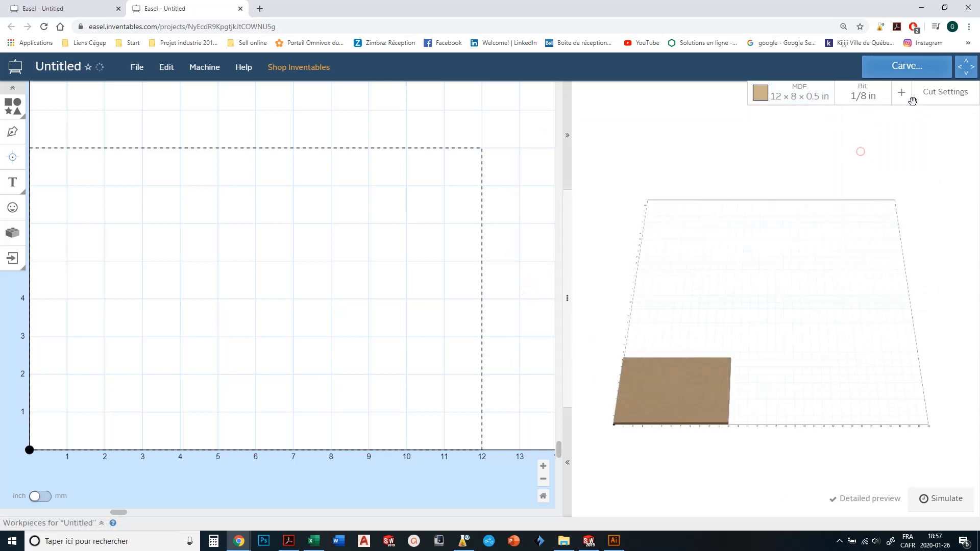
{"action": "mouse_move", "coordinate": [935, 101]}
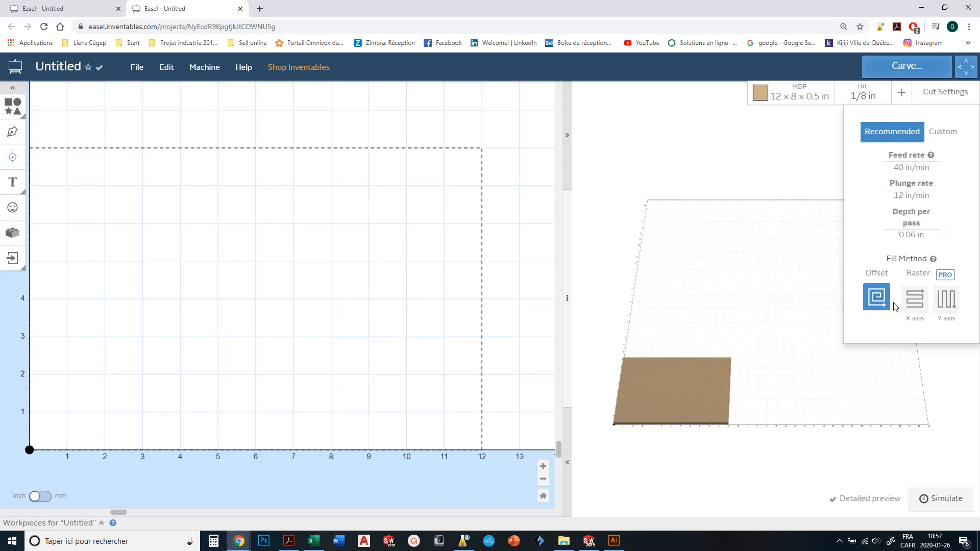
{"action": "mouse_move", "coordinate": [944, 280]}
{"action": "left_click", "coordinate": [707, 161]}
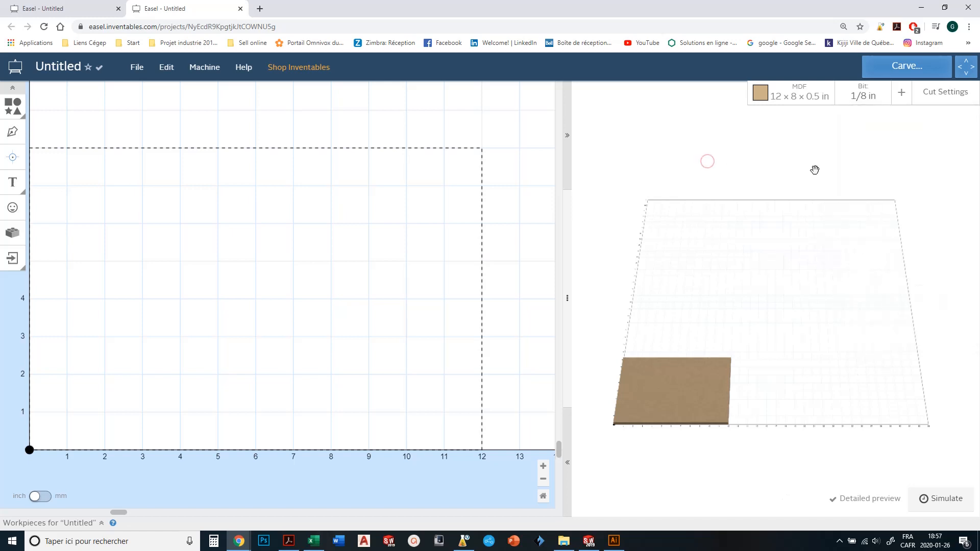
Step: Add a square, and add a star moved to about 7.5 in across and 5.3 in up on the workpiece
{"action": "left_click", "coordinate": [9, 110]}
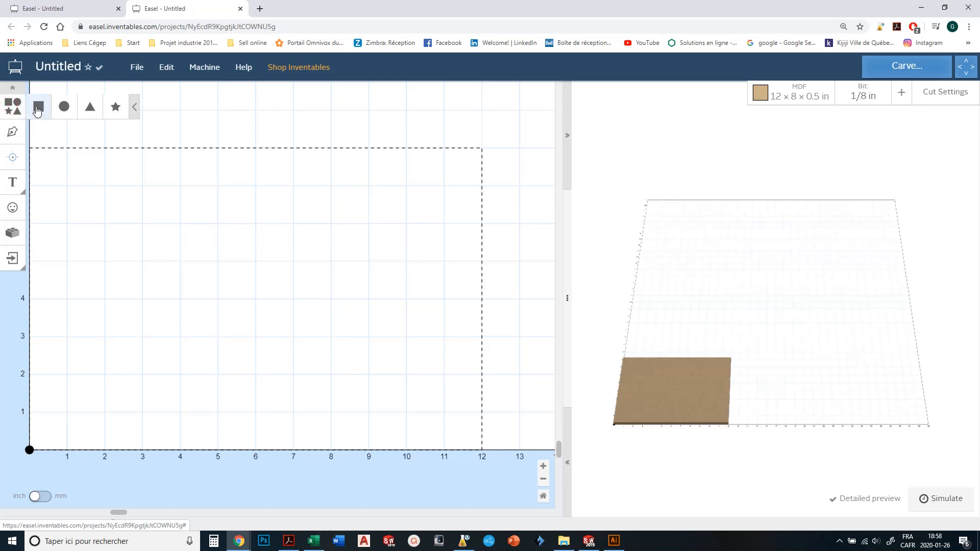
{"action": "left_click", "coordinate": [35, 106]}
{"action": "left_click", "coordinate": [11, 108]}
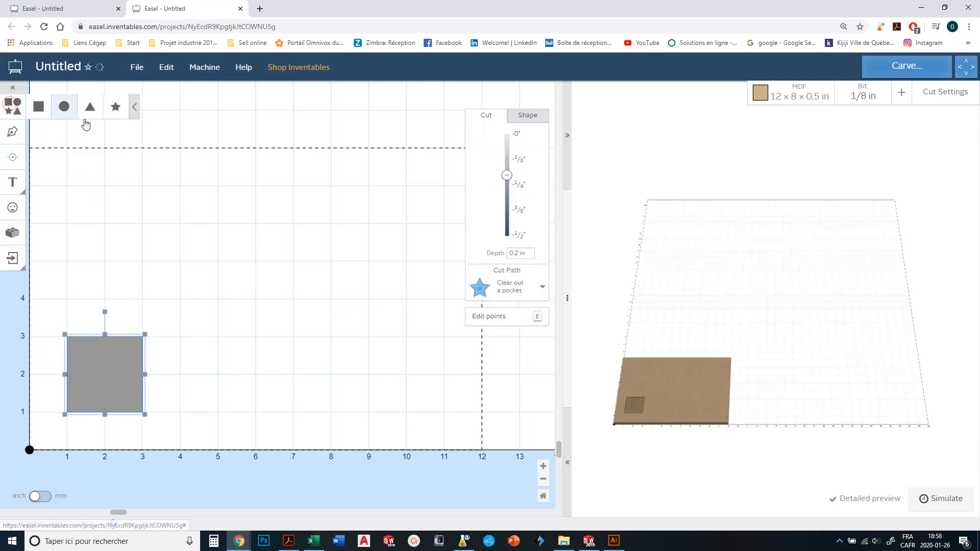
{"action": "left_click", "coordinate": [115, 107]}
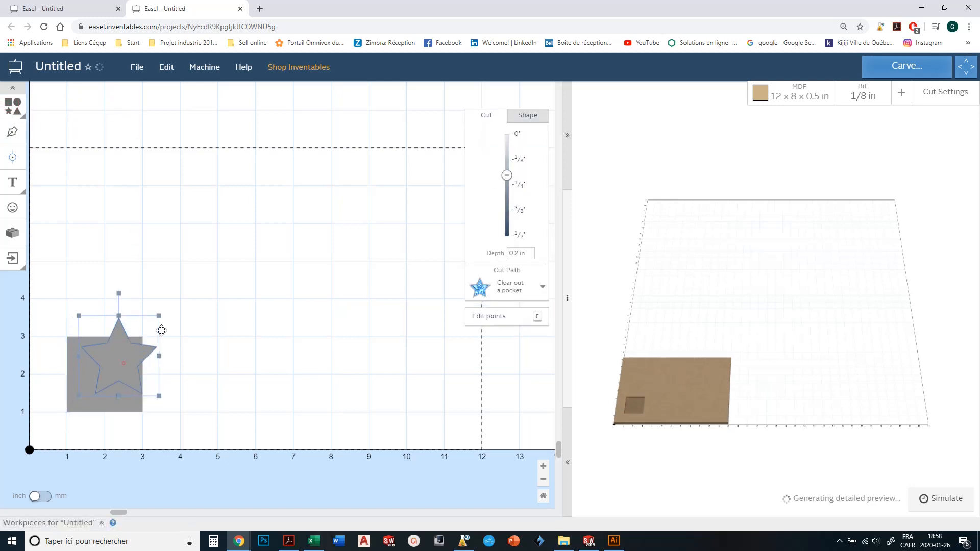
{"action": "left_click_drag", "start_coordinate": [125, 363], "coordinate": [331, 238]}
{"action": "left_click", "coordinate": [202, 265]}
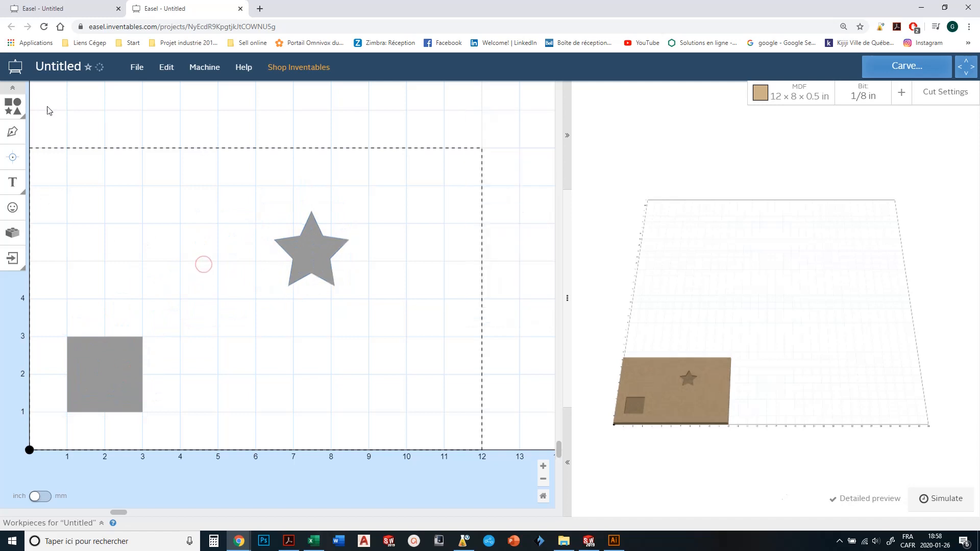
Step: Draw an open three-segment zigzag with the Pen tool, starting above the square and ending below the star
{"action": "left_click", "coordinate": [13, 133]}
{"action": "left_click", "coordinate": [109, 208]}
{"action": "left_click", "coordinate": [238, 202]}
{"action": "left_click", "coordinate": [232, 300]}
{"action": "double_click", "coordinate": [350, 348]}
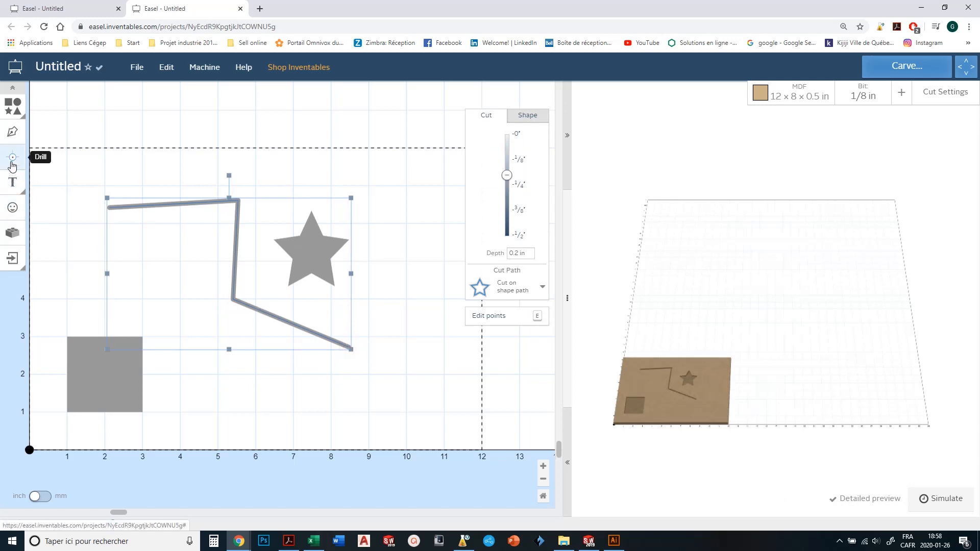
Step: Add a text object in the Track font beside the square and replace its wording with the person's first name
{"action": "left_click", "coordinate": [14, 183]}
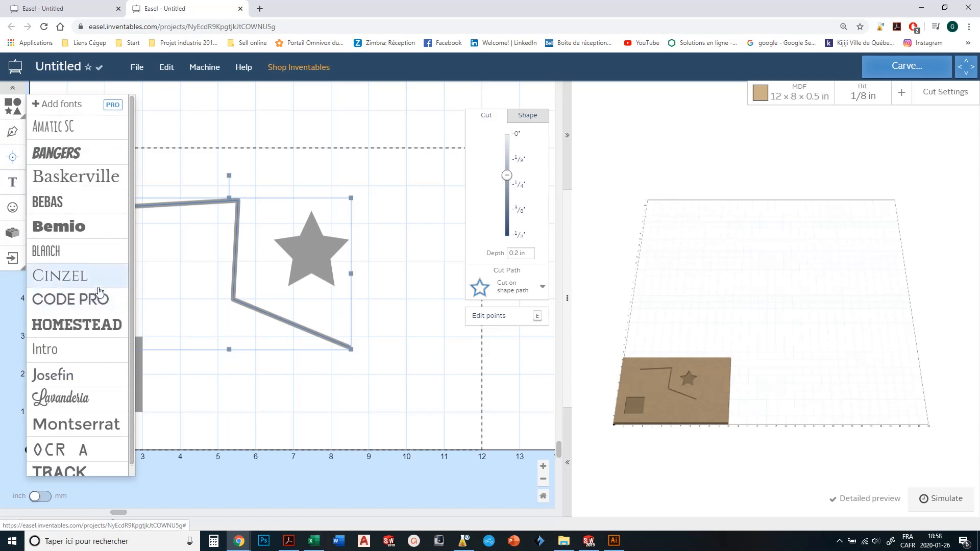
{"action": "scroll", "coordinate": [56, 276], "scroll_direction": "down", "scroll_amount": 1}
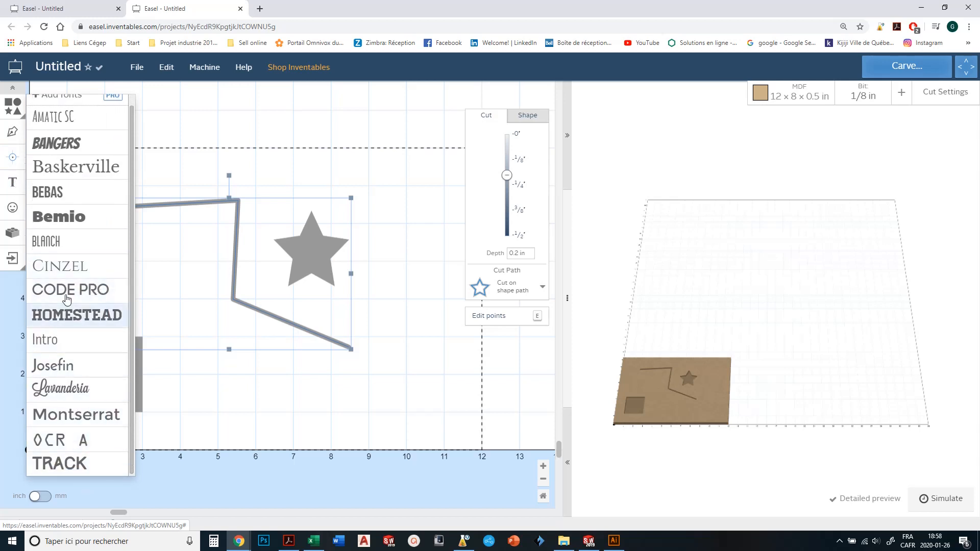
{"action": "left_click", "coordinate": [55, 463]}
{"action": "left_click_drag", "start_coordinate": [186, 335], "coordinate": [295, 353]}
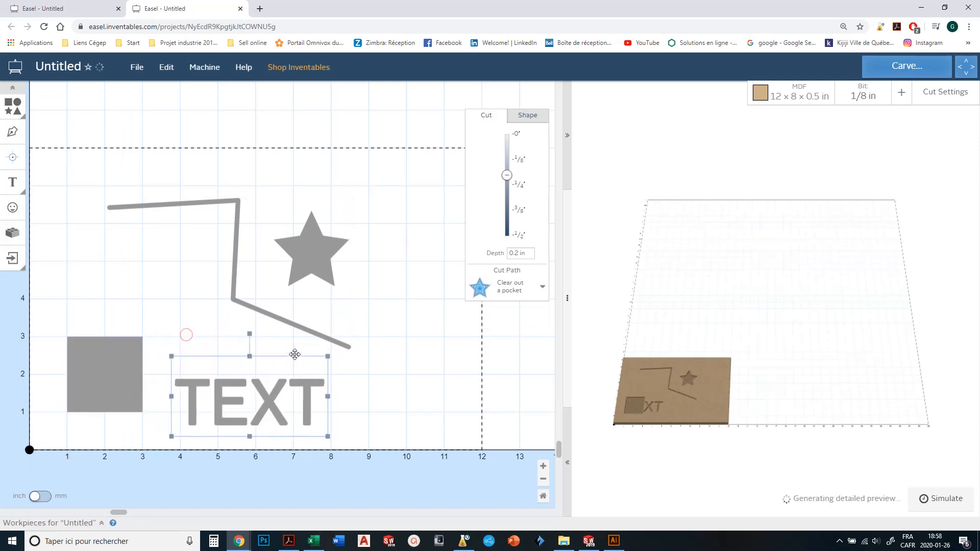
{"action": "double_click", "coordinate": [248, 380]}
{"action": "key", "text": "ctrl+a"}
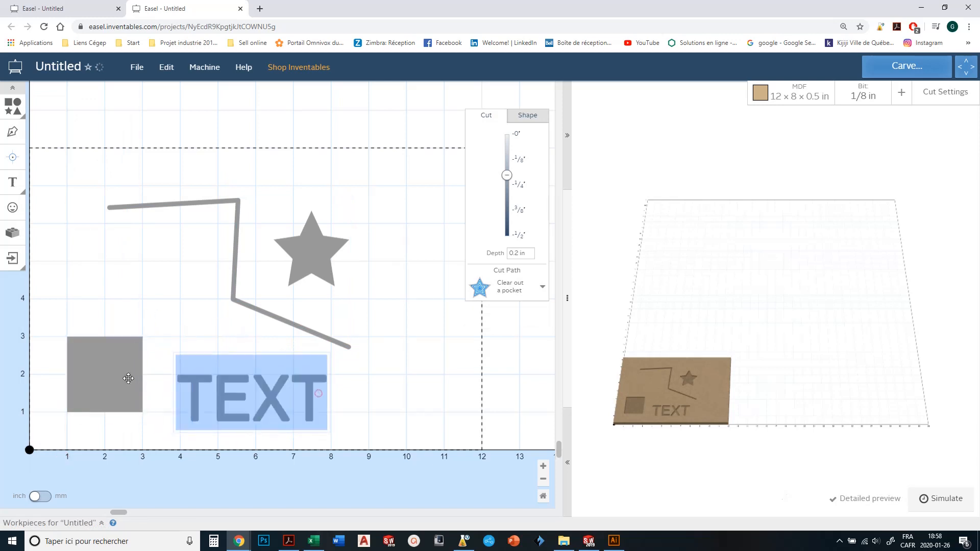
{"action": "type", "text": "GUY"}
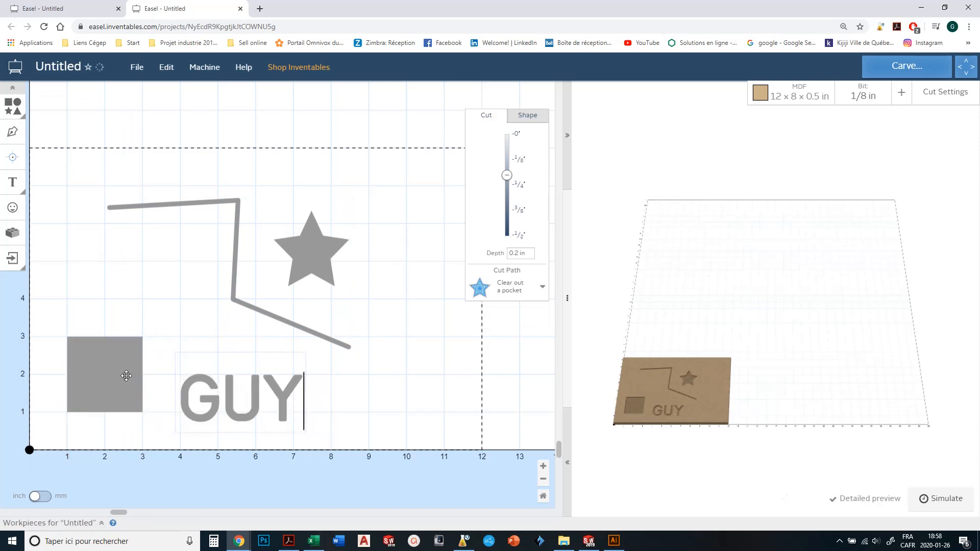
{"action": "left_click", "coordinate": [396, 278]}
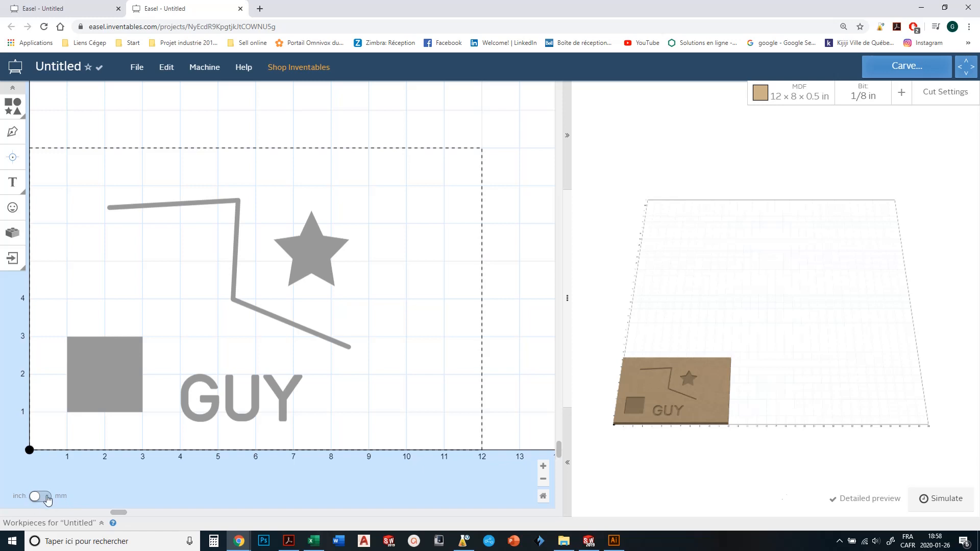
Step: Set the square's cut depth to 0.5 in and inspect the cutout's corners closely in the 3D preview
{"action": "left_click", "coordinate": [108, 339]}
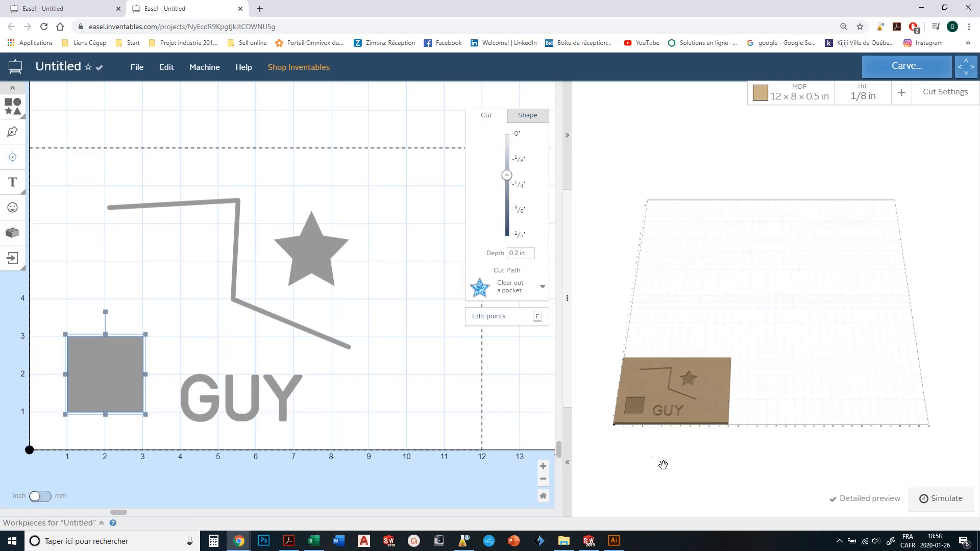
{"action": "scroll", "coordinate": [660, 462], "scroll_direction": "up", "scroll_amount": 3}
{"action": "right_click_drag", "start_coordinate": [648, 392], "coordinate": [772, 272]}
{"action": "scroll", "coordinate": [700, 331], "scroll_direction": "up", "scroll_amount": 5}
{"action": "scroll", "coordinate": [701, 332], "scroll_direction": "up", "scroll_amount": 2}
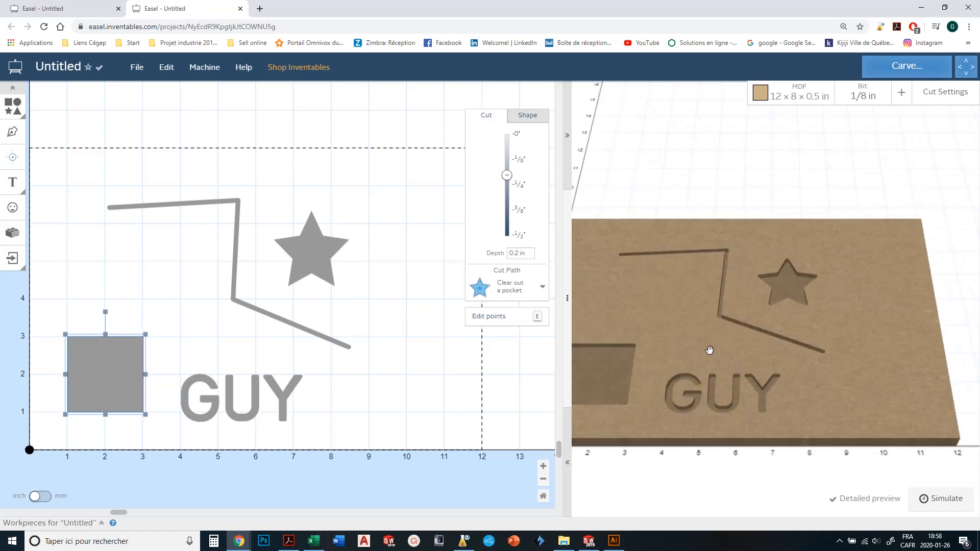
{"action": "scroll", "coordinate": [735, 343], "scroll_direction": "up", "scroll_amount": 2}
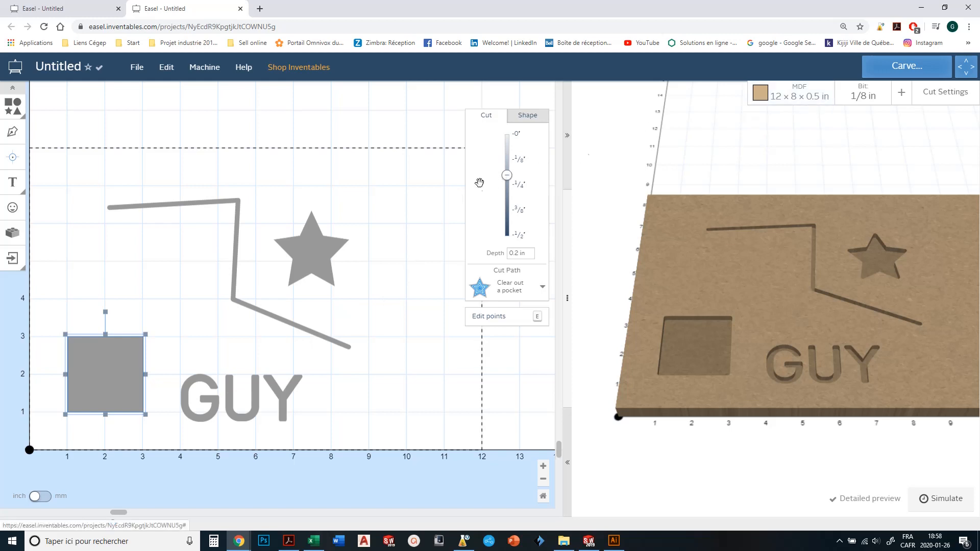
{"action": "left_click_drag", "start_coordinate": [509, 178], "coordinate": [505, 189]}
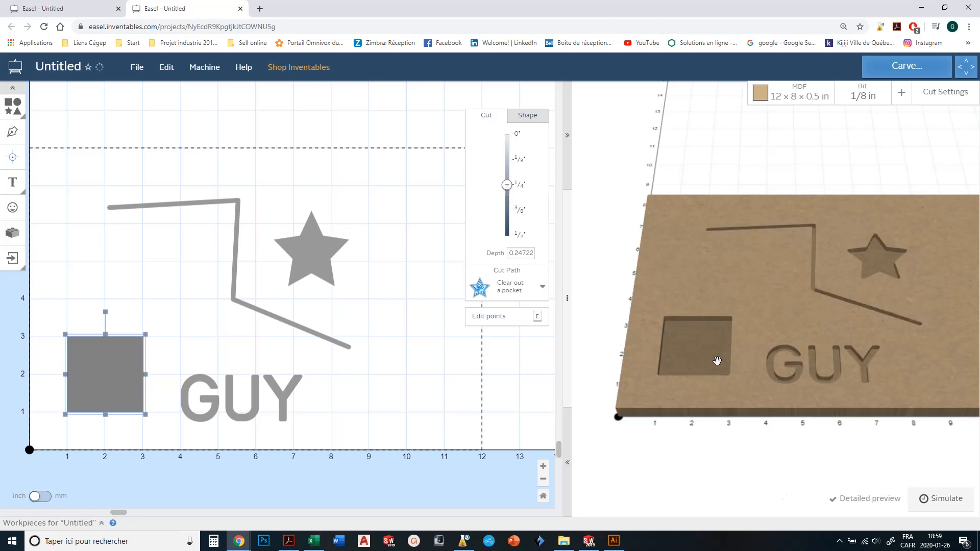
{"action": "left_click_drag", "start_coordinate": [509, 187], "coordinate": [507, 236]}
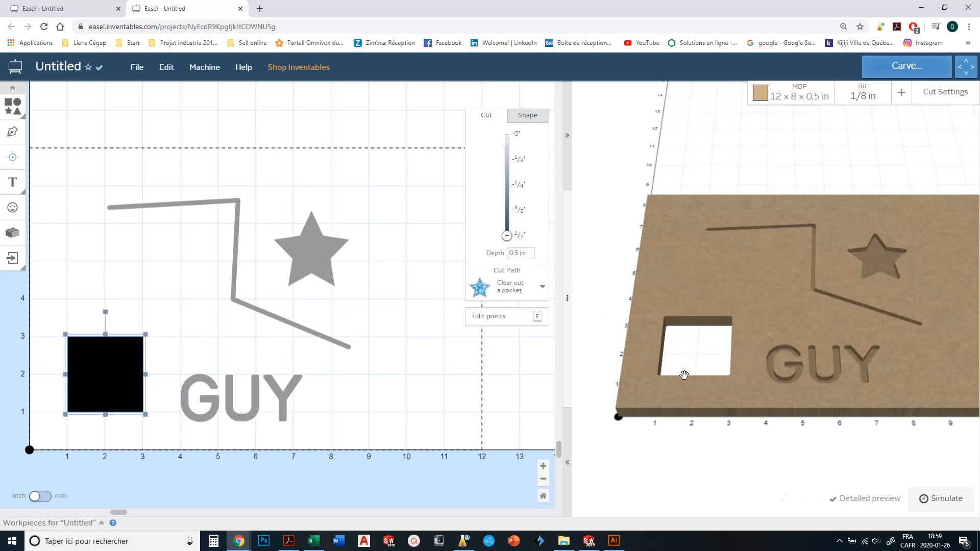
{"action": "scroll", "coordinate": [683, 346], "scroll_direction": "down", "scroll_amount": 3}
{"action": "scroll", "coordinate": [684, 357], "scroll_direction": "up", "scroll_amount": 10}
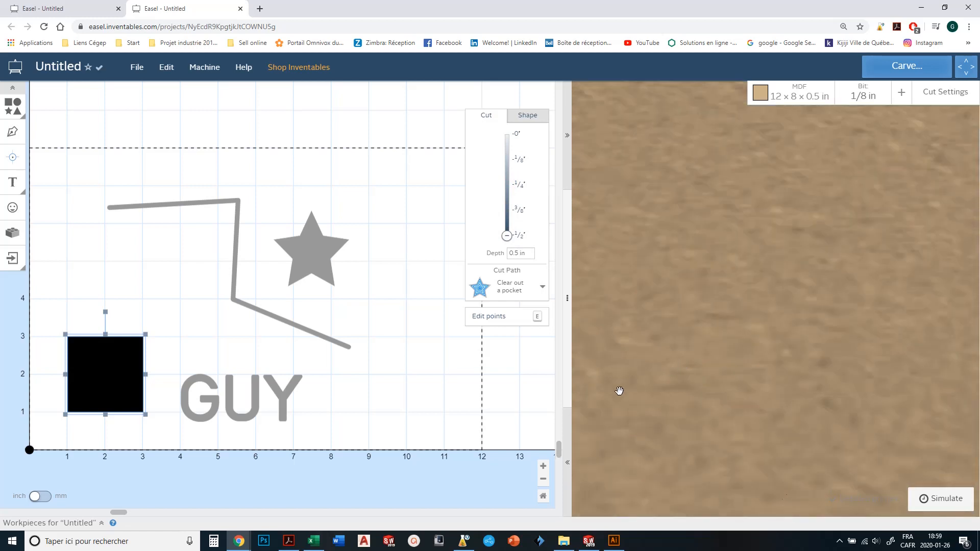
{"action": "right_click_drag", "start_coordinate": [636, 366], "coordinate": [685, 352]}
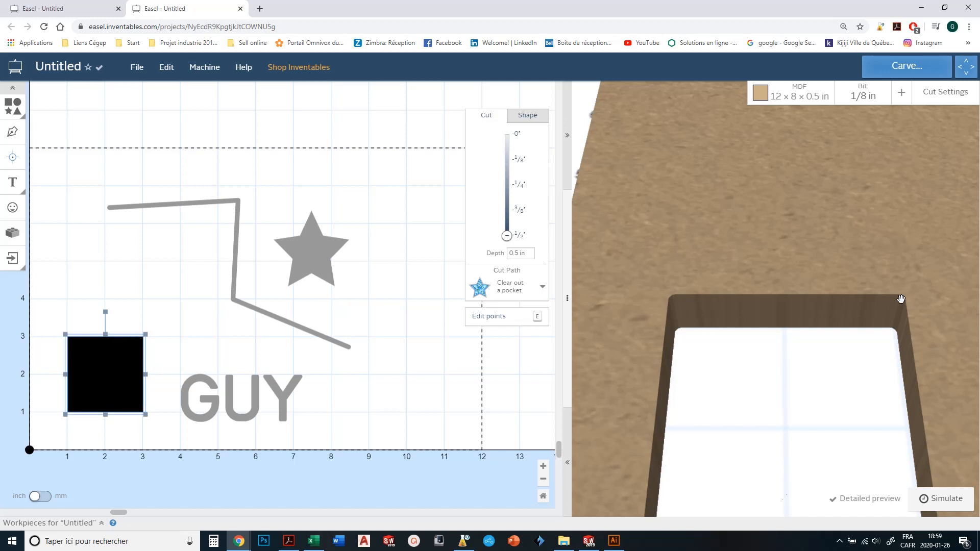
Step: Change the square's cut path to Cut on shape path and view its outline closer in the design area
{"action": "left_click", "coordinate": [508, 291]}
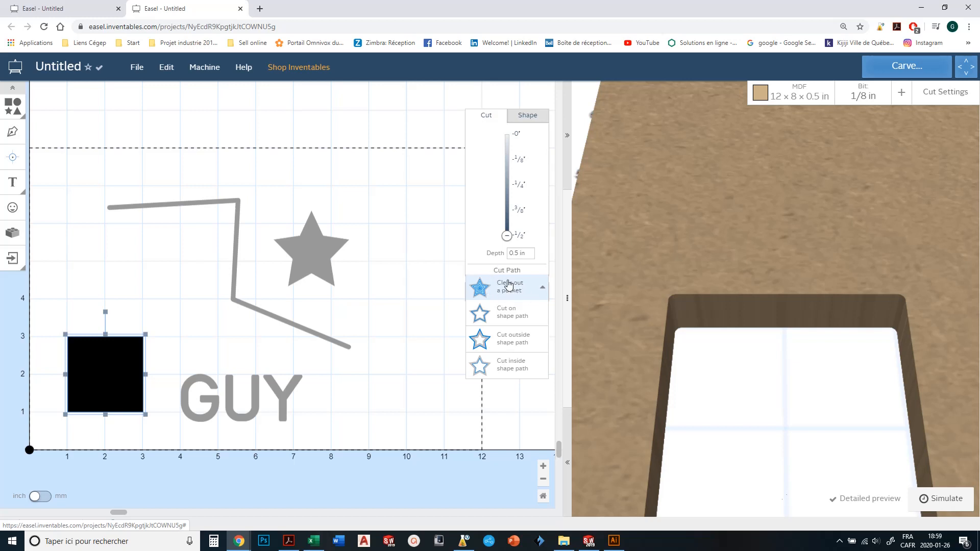
{"action": "left_click", "coordinate": [506, 315]}
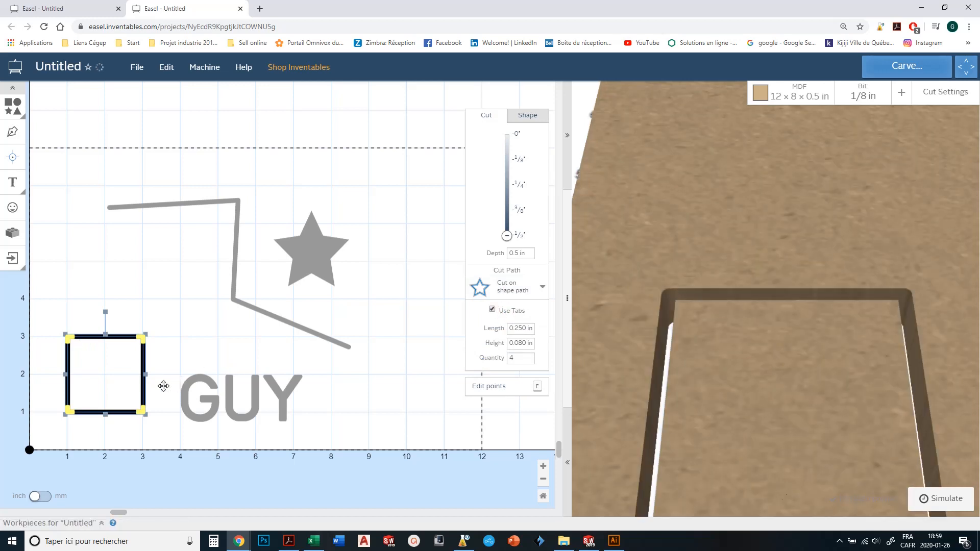
{"action": "scroll", "coordinate": [109, 372], "scroll_direction": "down", "scroll_amount": 2}
{"action": "scroll", "coordinate": [21, 284], "scroll_direction": "up", "scroll_amount": 5, "text": "ctrl"}
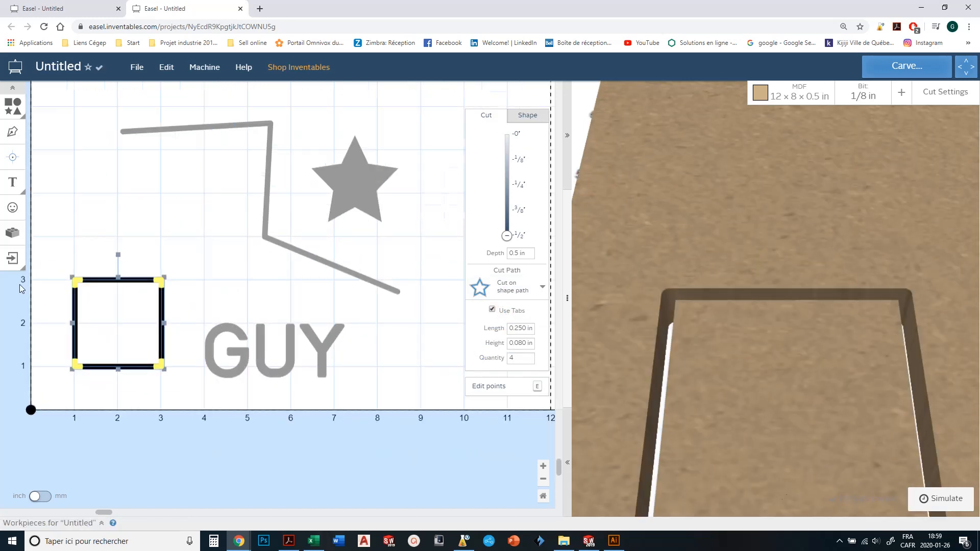
Step: Switch the square's cut path to Cut outside shape path for comparison and settle on Cut inside shape path
{"action": "scroll", "coordinate": [65, 326], "scroll_direction": "up", "scroll_amount": 1, "text": "ctrl"}
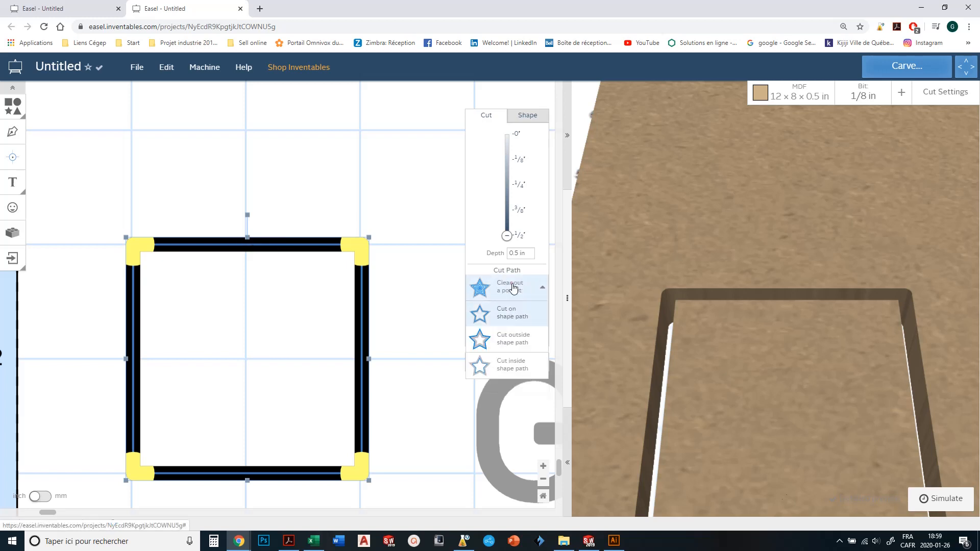
{"action": "left_click", "coordinate": [509, 340]}
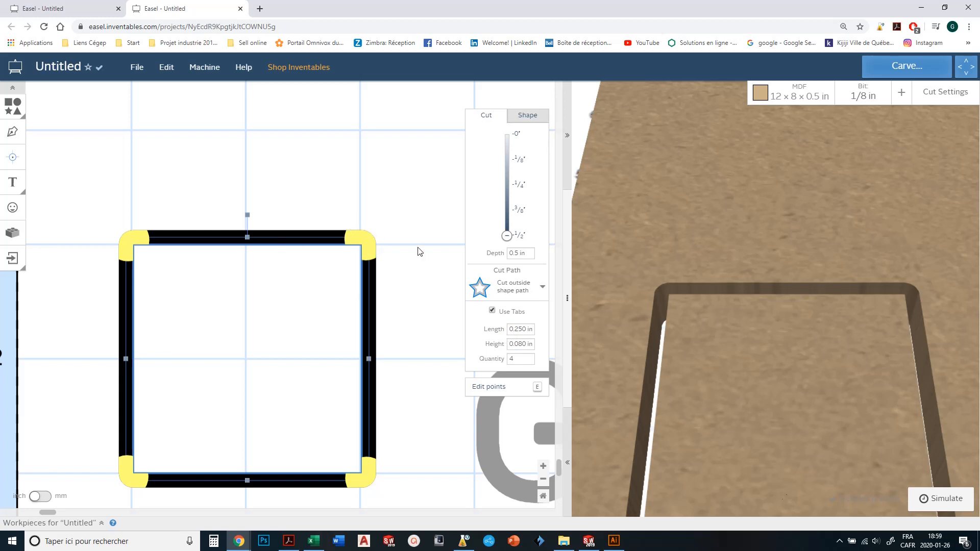
{"action": "left_click", "coordinate": [509, 288]}
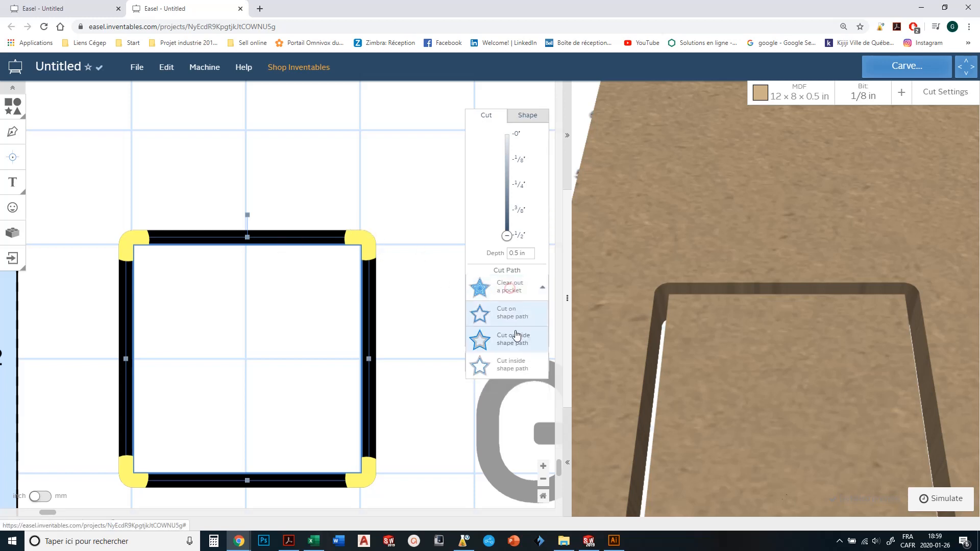
{"action": "left_click", "coordinate": [518, 371]}
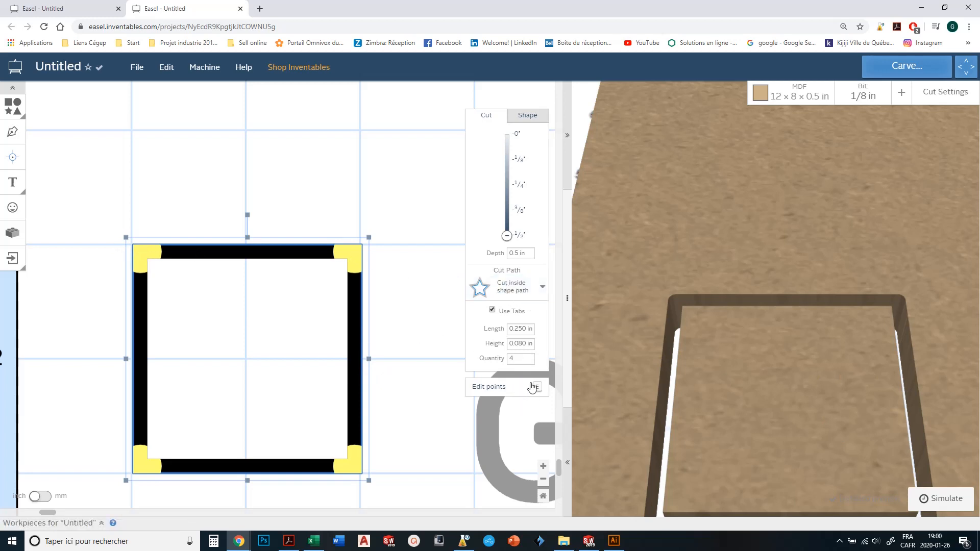
Step: Turn the square's tabs off and on again, and move its two upper corner tabs to the middle of the top and bottom edges
{"action": "left_click", "coordinate": [492, 310]}
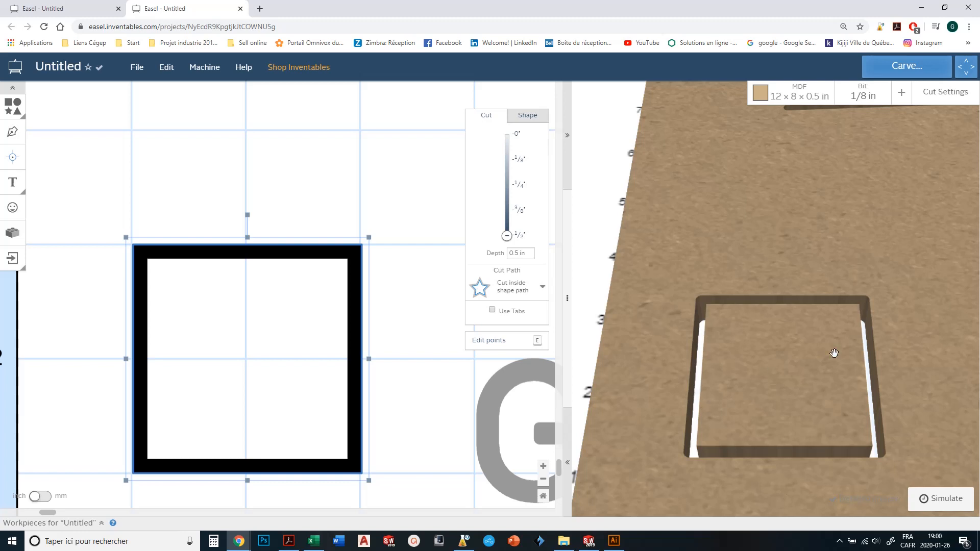
{"action": "left_click", "coordinate": [492, 311]}
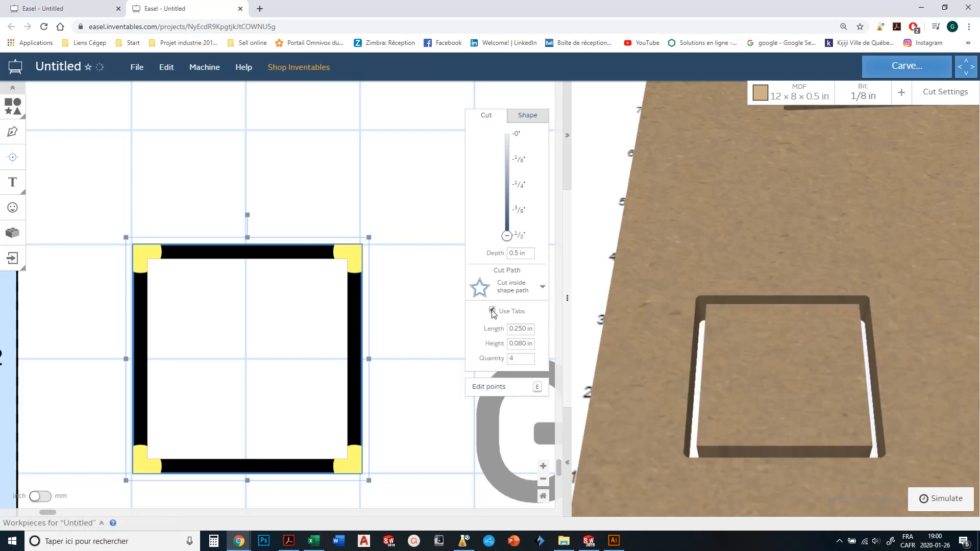
{"action": "left_click_drag", "start_coordinate": [347, 252], "coordinate": [250, 247]}
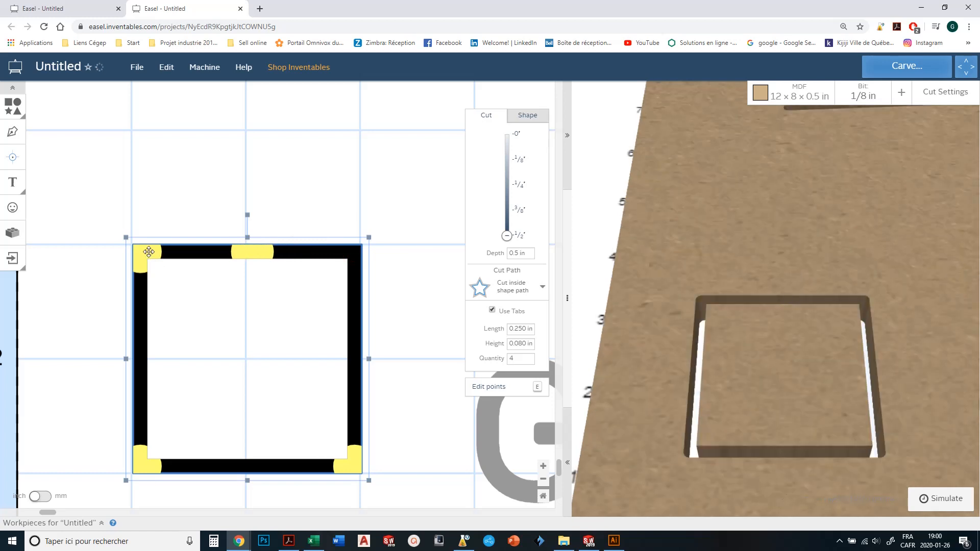
{"action": "left_click_drag", "start_coordinate": [149, 252], "coordinate": [278, 490]}
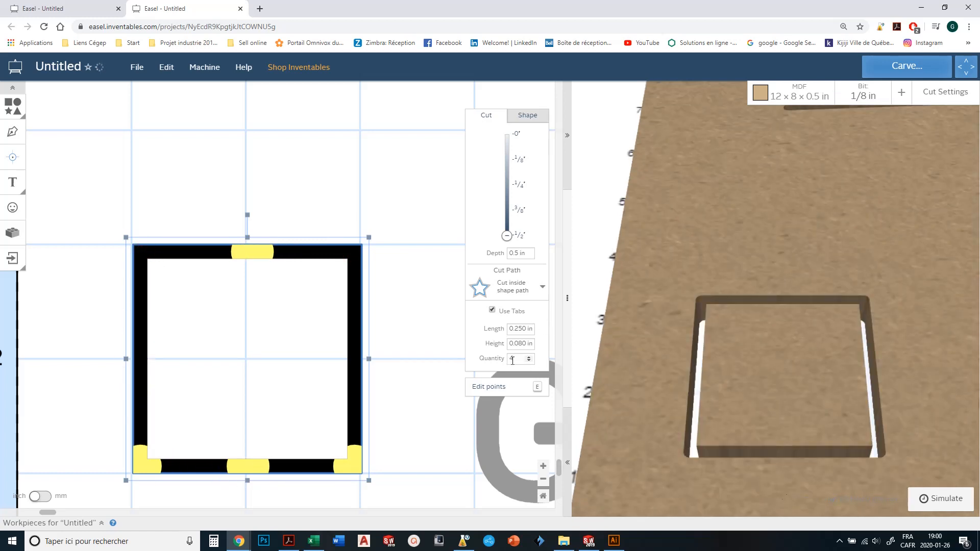
Step: Set the square's tab quantity to 2 and place the tabs at the middle of its top and right edges
{"action": "left_click", "coordinate": [529, 361]}
{"action": "left_click", "coordinate": [529, 361]}
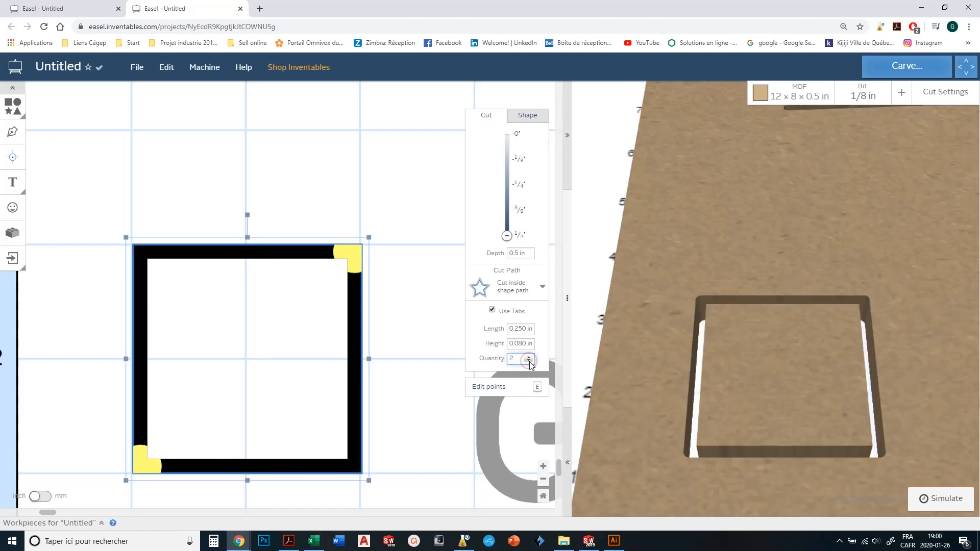
{"action": "left_click_drag", "start_coordinate": [141, 465], "coordinate": [257, 478]}
{"action": "left_click_drag", "start_coordinate": [356, 251], "coordinate": [248, 242]}
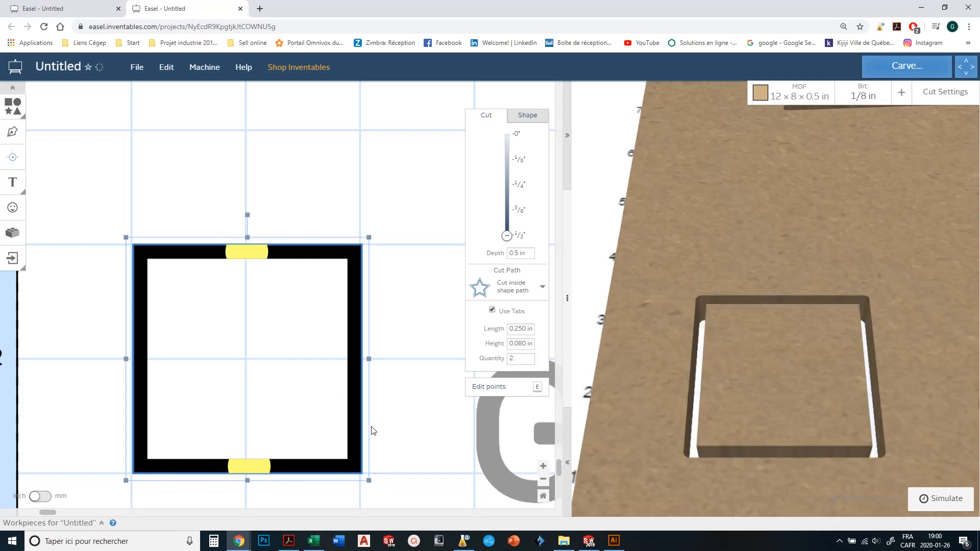
{"action": "left_click_drag", "start_coordinate": [262, 464], "coordinate": [356, 356]}
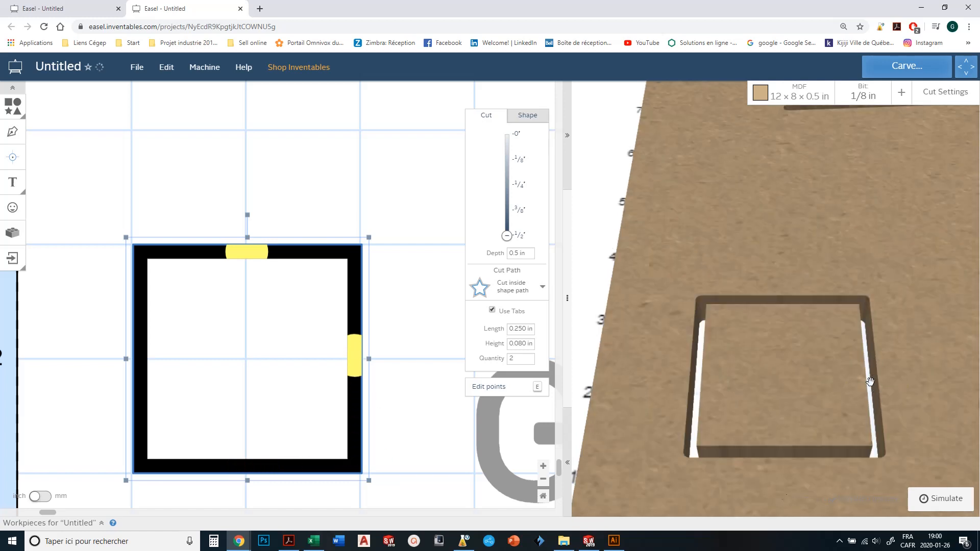
Step: Simulate the carve and examine the square's toolpath and tabs up close in the 3D preview
{"action": "left_click", "coordinate": [939, 498]}
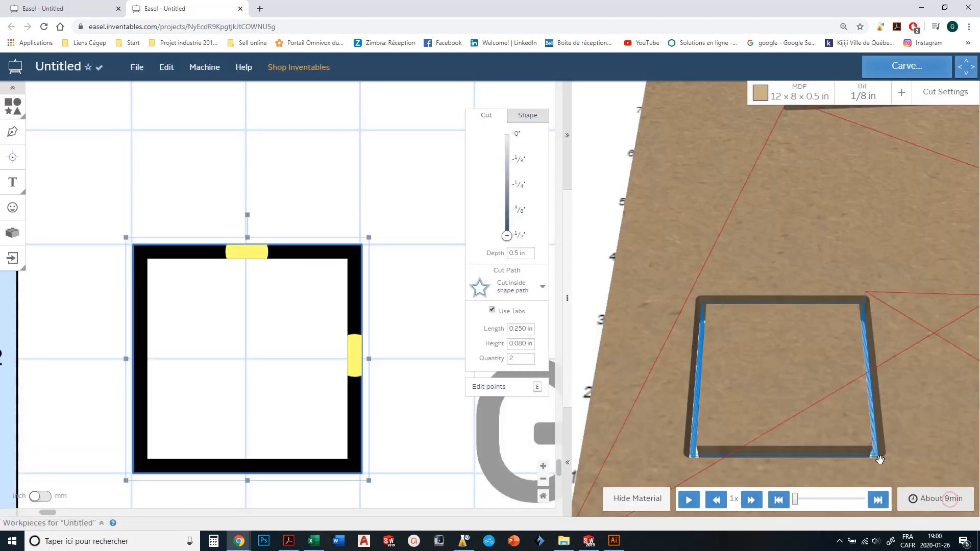
{"action": "scroll", "coordinate": [873, 417], "scroll_direction": "up", "scroll_amount": 5}
{"action": "scroll", "coordinate": [894, 427], "scroll_direction": "down", "scroll_amount": 5}
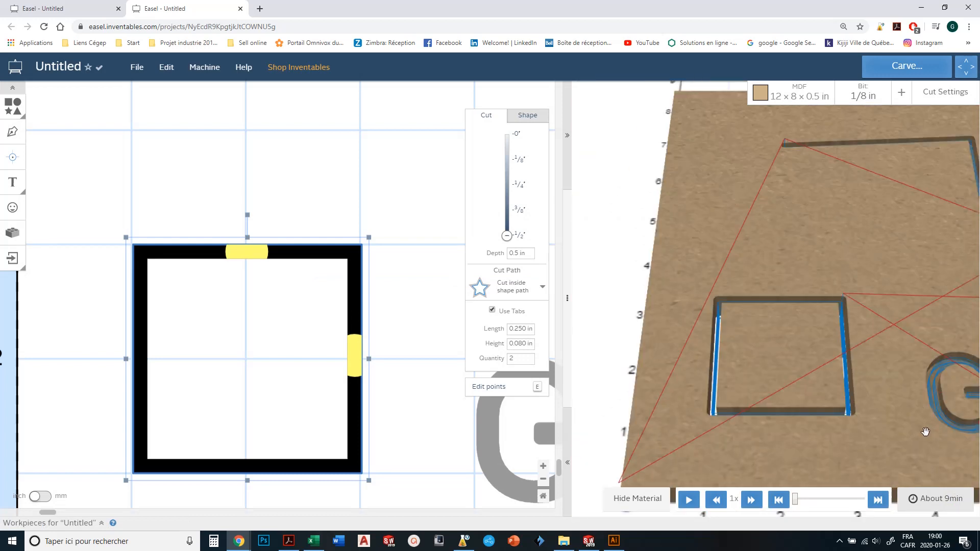
{"action": "scroll", "coordinate": [906, 431], "scroll_direction": "up", "scroll_amount": 2}
{"action": "scroll", "coordinate": [891, 429], "scroll_direction": "down", "scroll_amount": 2}
{"action": "left_click_drag", "start_coordinate": [865, 388], "coordinate": [833, 391]}
{"action": "left_click_drag", "start_coordinate": [723, 385], "coordinate": [693, 410]}
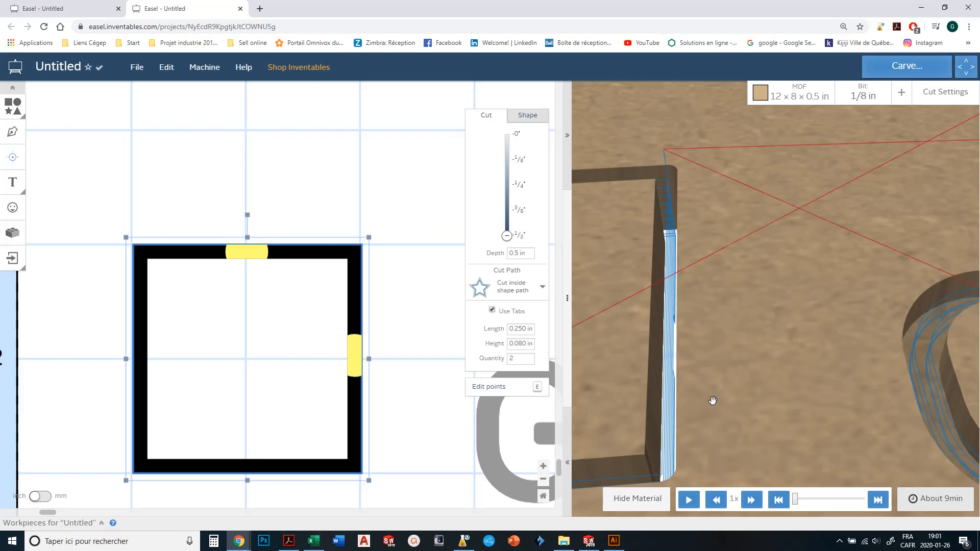
{"action": "scroll", "coordinate": [713, 400], "scroll_direction": "down", "scroll_amount": 5}
{"action": "mouse_move", "coordinate": [744, 335]}
{"action": "left_mouse_down"}
{"action": "mouse_move", "coordinate": [775, 344]}
{"action": "mouse_move", "coordinate": [737, 335]}
{"action": "mouse_move", "coordinate": [759, 341]}
{"action": "left_mouse_up"}
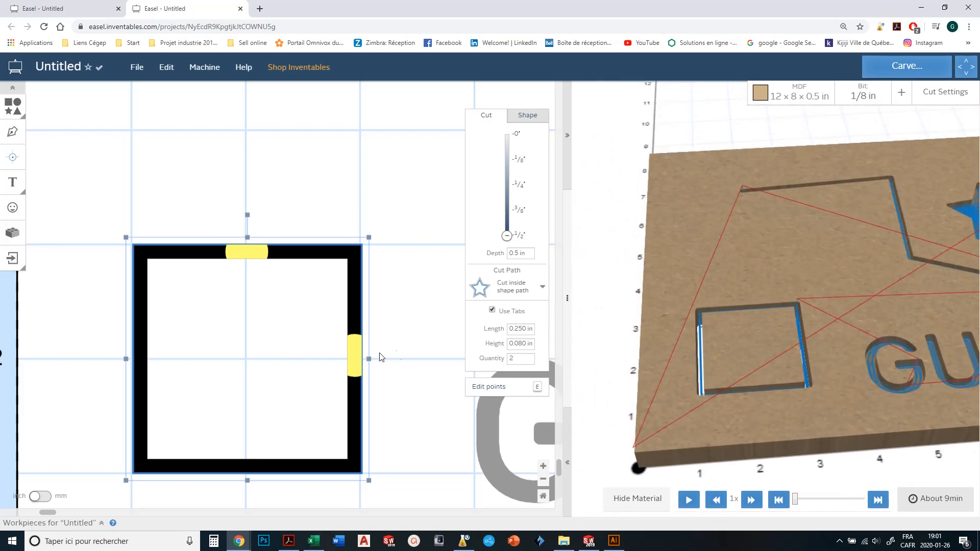
Step: Move the square's top tab to the middle of its left edge, and review the cut path options and the workpiece preview
{"action": "left_click_drag", "start_coordinate": [252, 251], "coordinate": [125, 353]}
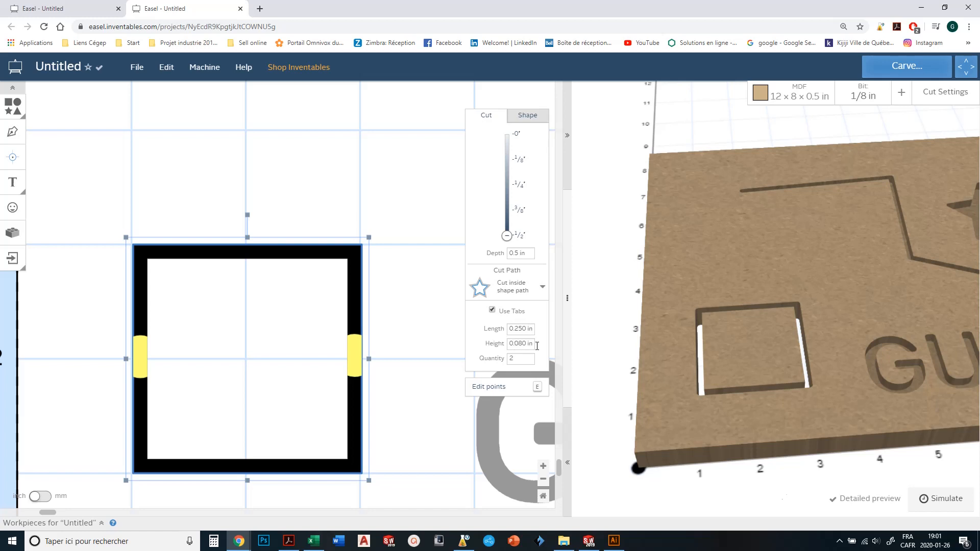
{"action": "scroll", "coordinate": [826, 386], "scroll_direction": "up", "scroll_amount": 3}
{"action": "scroll", "coordinate": [825, 379], "scroll_direction": "down", "scroll_amount": 6}
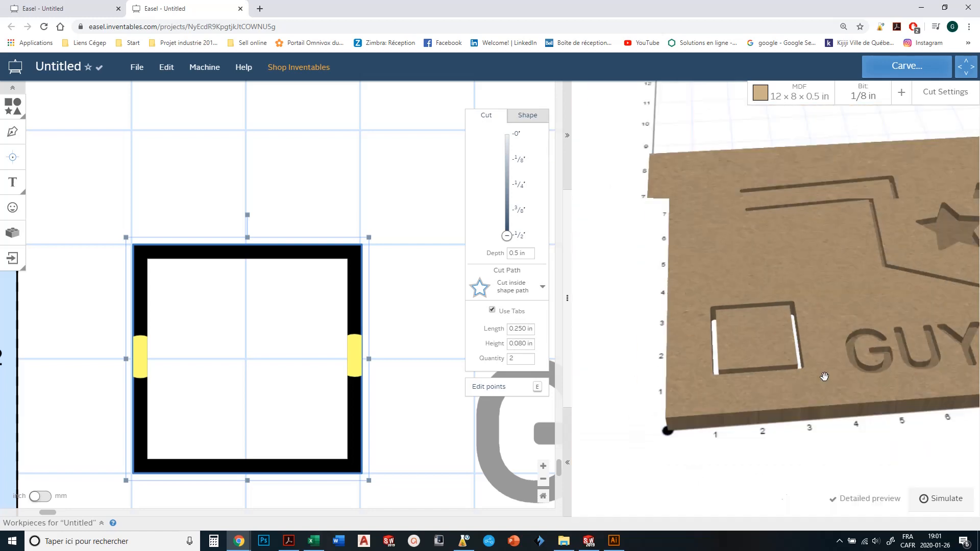
{"action": "mouse_move", "coordinate": [822, 373]}
{"action": "right_mouse_down"}
{"action": "mouse_move", "coordinate": [833, 346]}
{"action": "mouse_move", "coordinate": [808, 365]}
{"action": "right_mouse_up"}
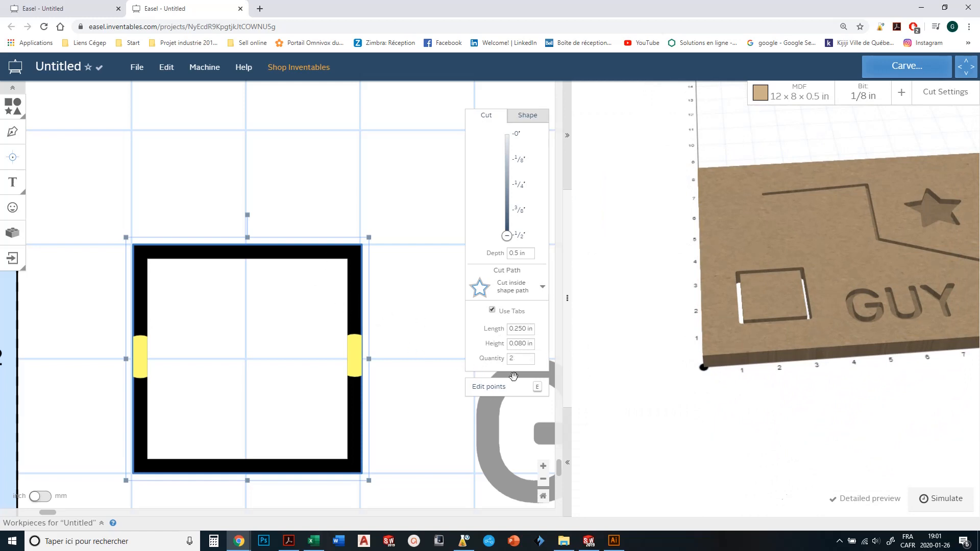
{"action": "left_click", "coordinate": [508, 286]}
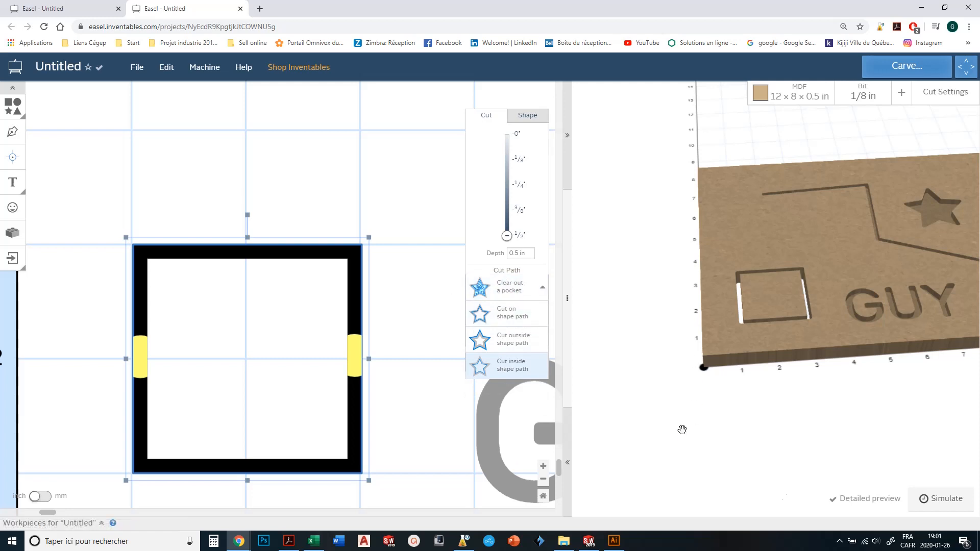
{"action": "left_click_drag", "start_coordinate": [893, 292], "coordinate": [737, 288]}
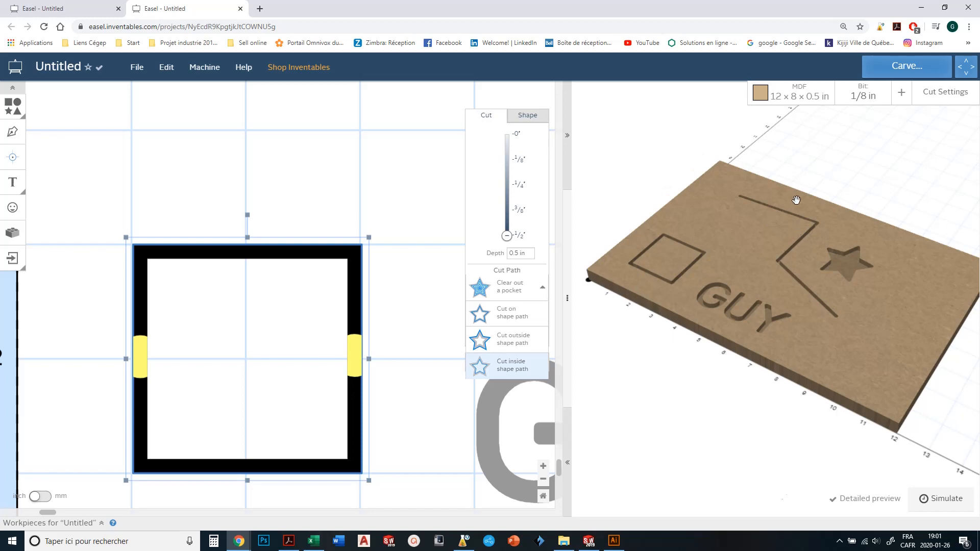
Step: Set the MDF material dimensions to 10 in width, 10 in length and 0.25 in thickness
{"action": "left_click", "coordinate": [794, 93]}
{"action": "left_click_drag", "start_coordinate": [677, 173], "coordinate": [635, 173]}
{"action": "type", "text": "10 in"}
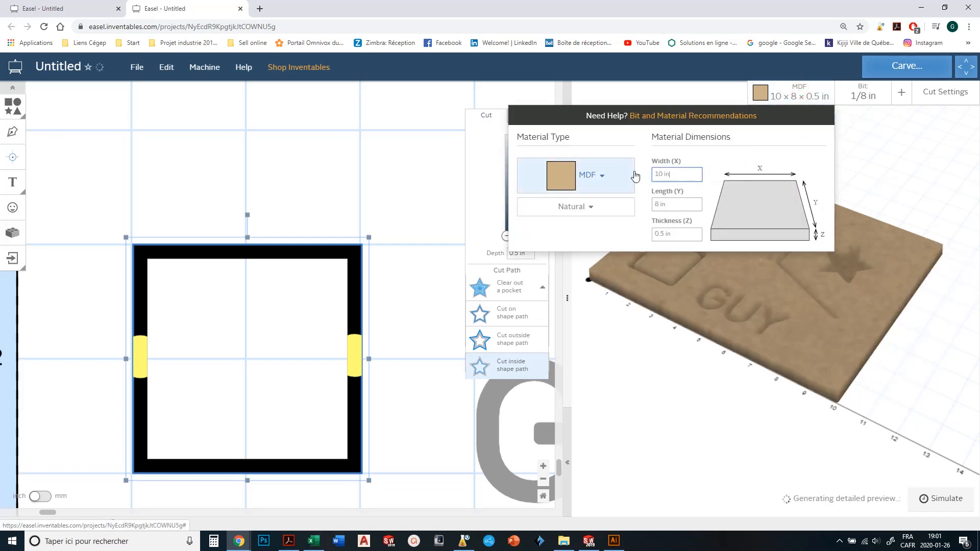
{"action": "left_click", "coordinate": [664, 202]}
{"action": "type", "text": "10 in"}
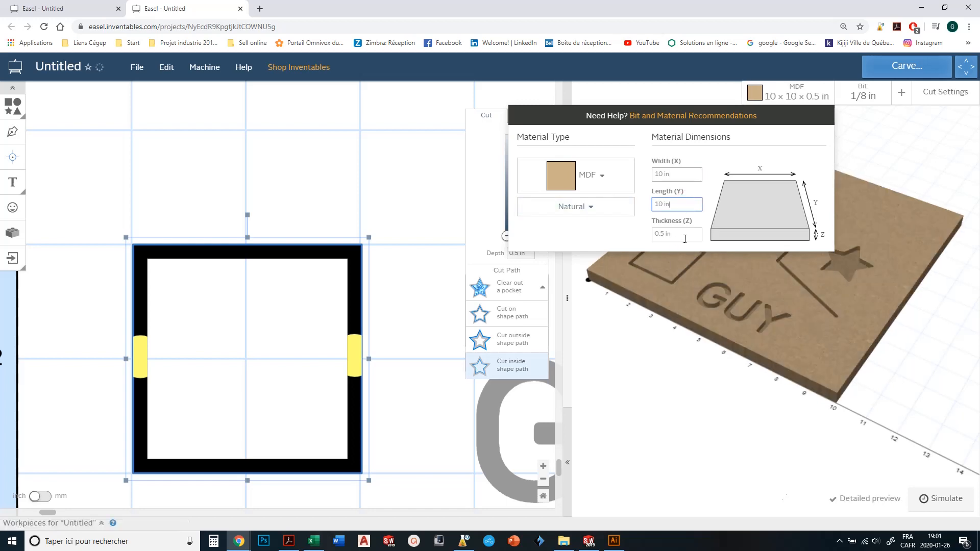
{"action": "left_click_drag", "start_coordinate": [684, 235], "coordinate": [638, 239]}
{"action": "type", "text": "0.25 in"}
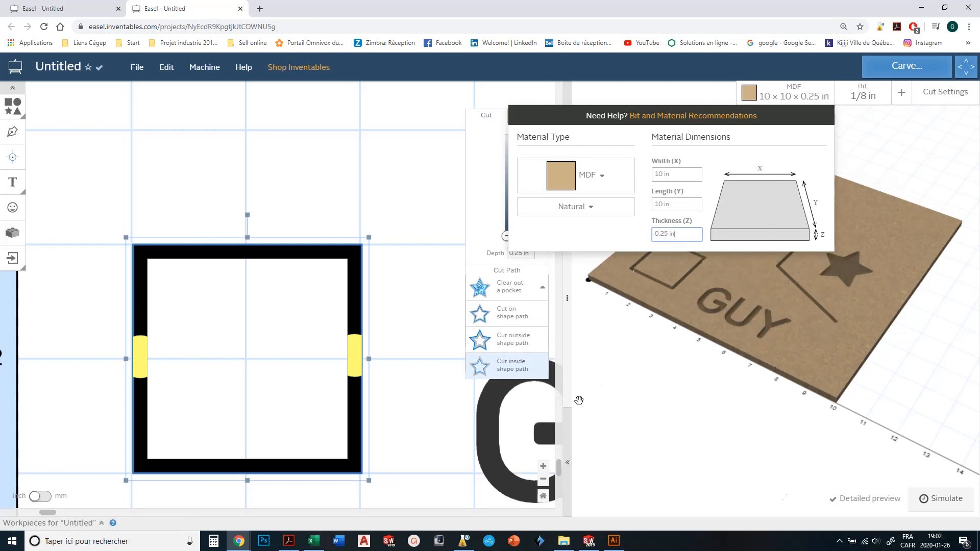
{"action": "left_click", "coordinate": [407, 393]}
Step: Select the text and the star in turn to examine their cut depths against the material thickness
{"action": "scroll", "coordinate": [422, 351], "scroll_direction": "down", "scroll_amount": 3}
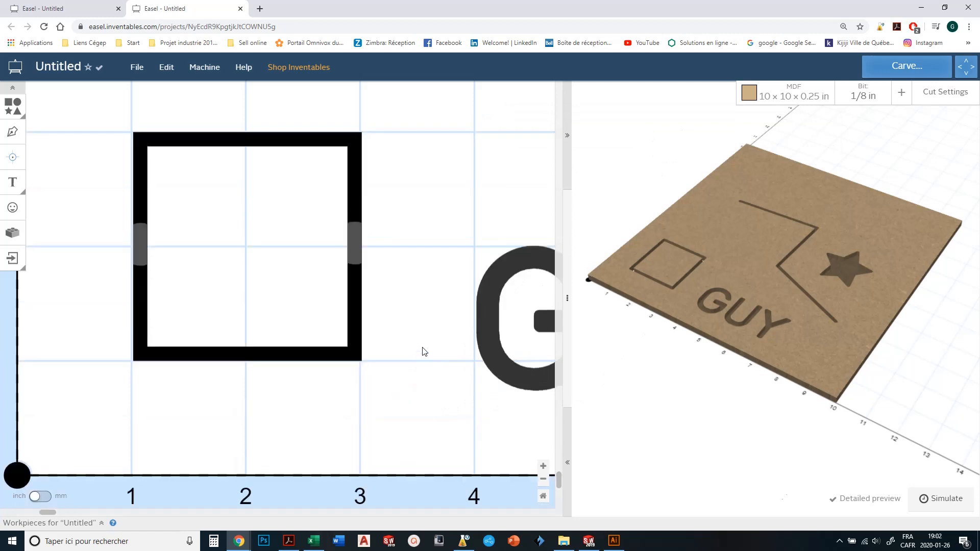
{"action": "scroll", "coordinate": [422, 351], "scroll_direction": "down", "scroll_amount": 5}
{"action": "left_click", "coordinate": [470, 284]}
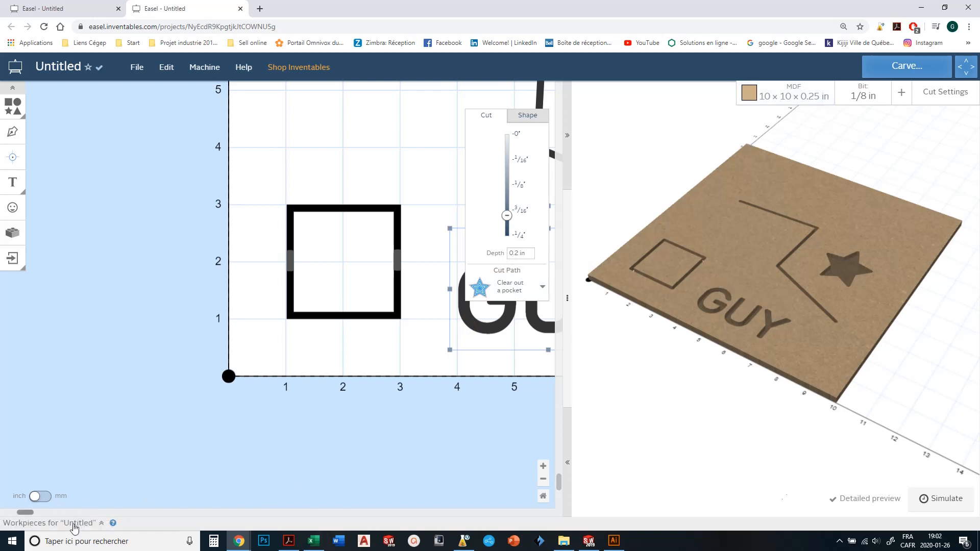
{"action": "left_click_drag", "start_coordinate": [33, 513], "coordinate": [109, 520]}
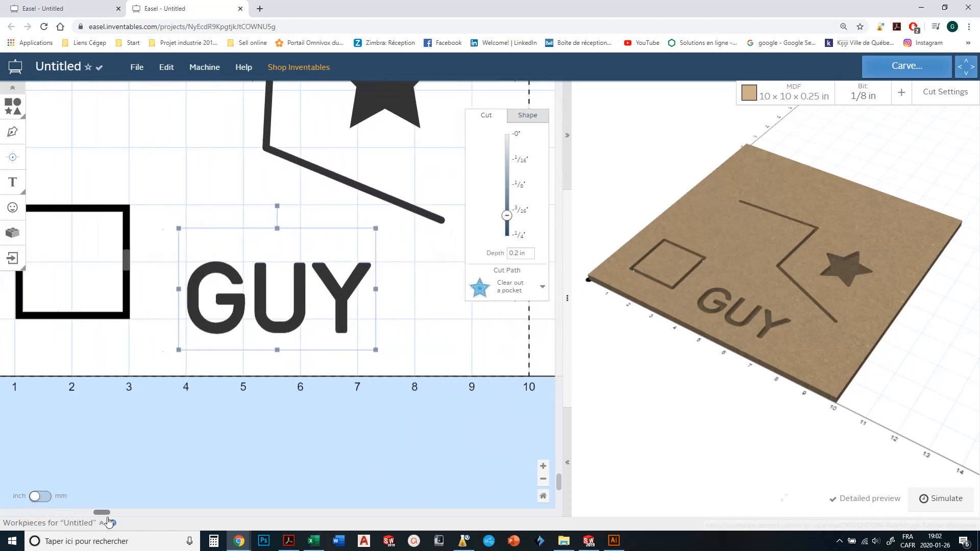
{"action": "scroll", "coordinate": [218, 260], "scroll_direction": "up", "scroll_amount": 4}
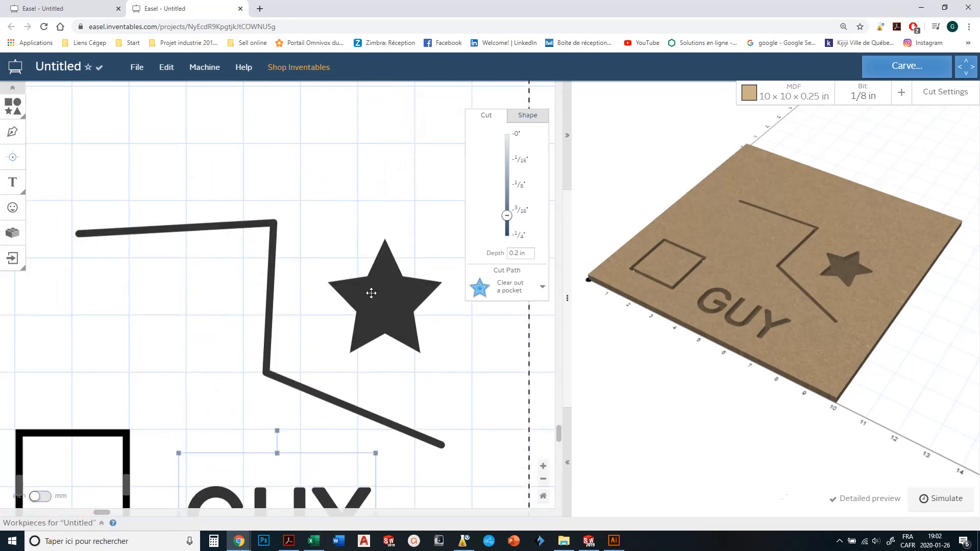
{"action": "left_click", "coordinate": [373, 263]}
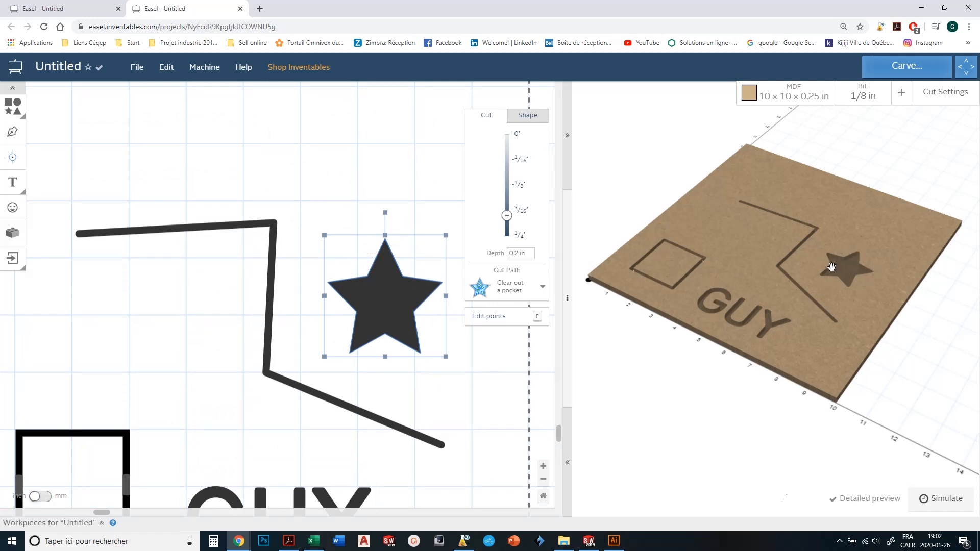
Step: Set the material thickness to 0.265 in and lower the star's cut depth to the full 0.265 in
{"action": "left_click", "coordinate": [815, 99]}
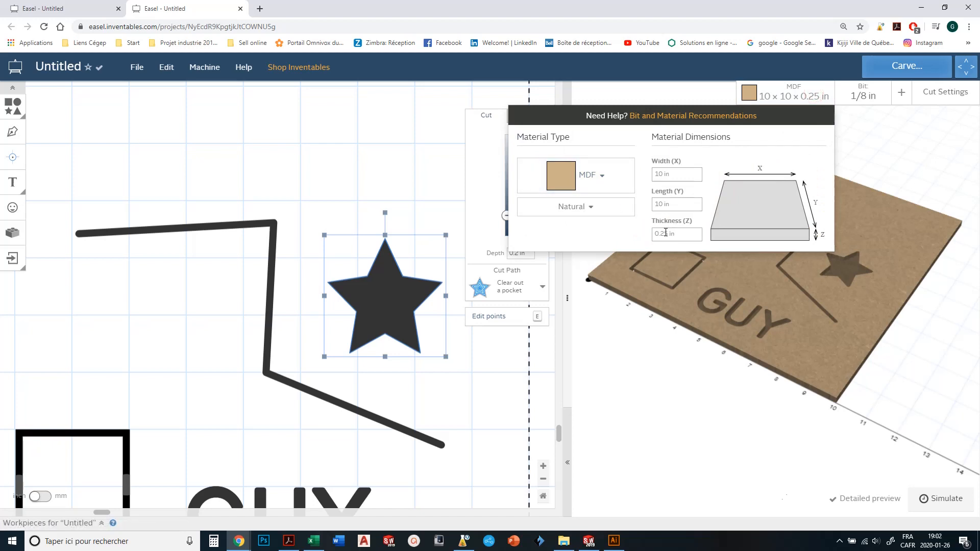
{"action": "left_click_drag", "start_coordinate": [666, 233], "coordinate": [714, 234]}
{"action": "left_click", "coordinate": [623, 338]}
{"action": "left_click_drag", "start_coordinate": [509, 218], "coordinate": [508, 238]}
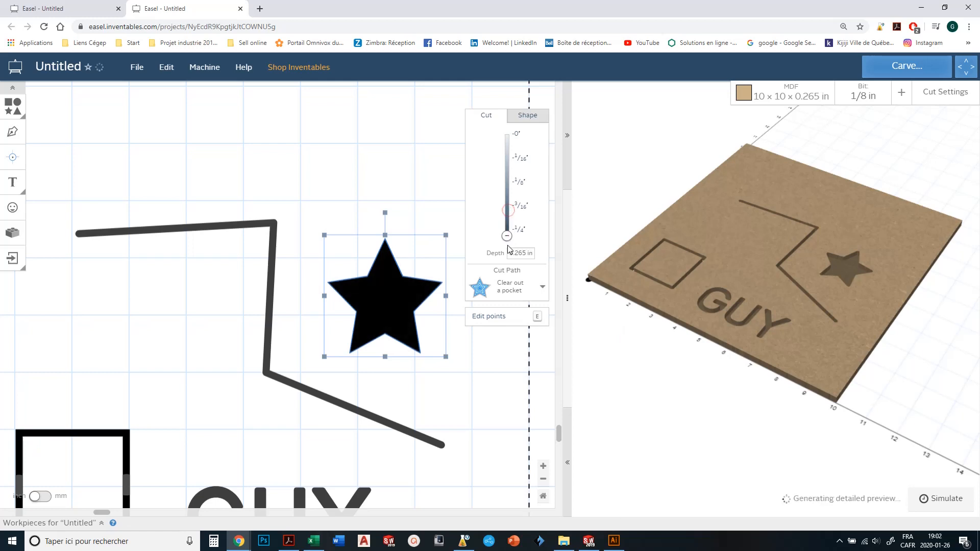
Step: Try to set the star's cut depth to 0.3 in, deeper than the material thickness
{"action": "left_click", "coordinate": [533, 253]}
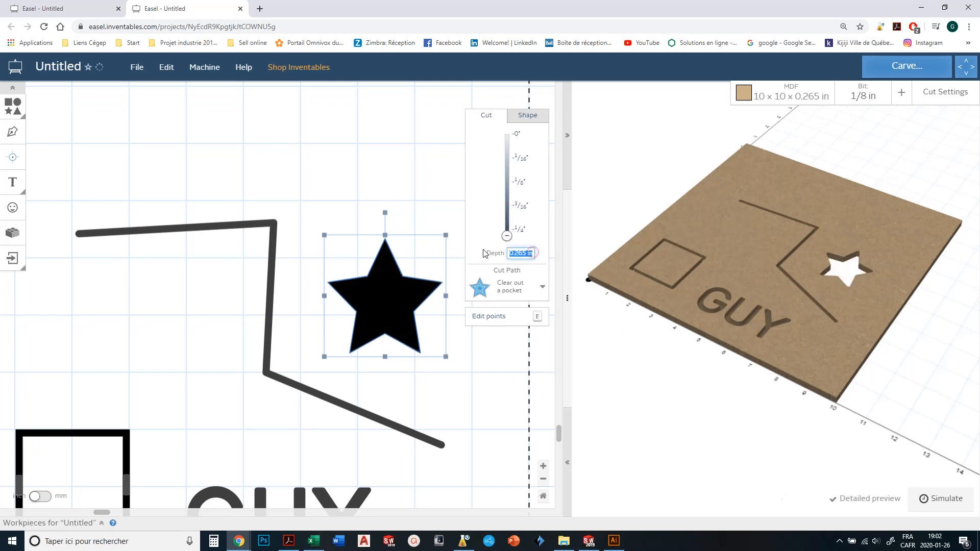
{"action": "type", "text": ".3"}
{"action": "left_click", "coordinate": [400, 155]}
{"action": "left_click", "coordinate": [391, 290]}
{"action": "left_click_drag", "start_coordinate": [512, 249], "coordinate": [510, 252]}
{"action": "type", "text": ".3"}
{"action": "left_click", "coordinate": [368, 168]}
{"action": "left_click", "coordinate": [397, 264]}
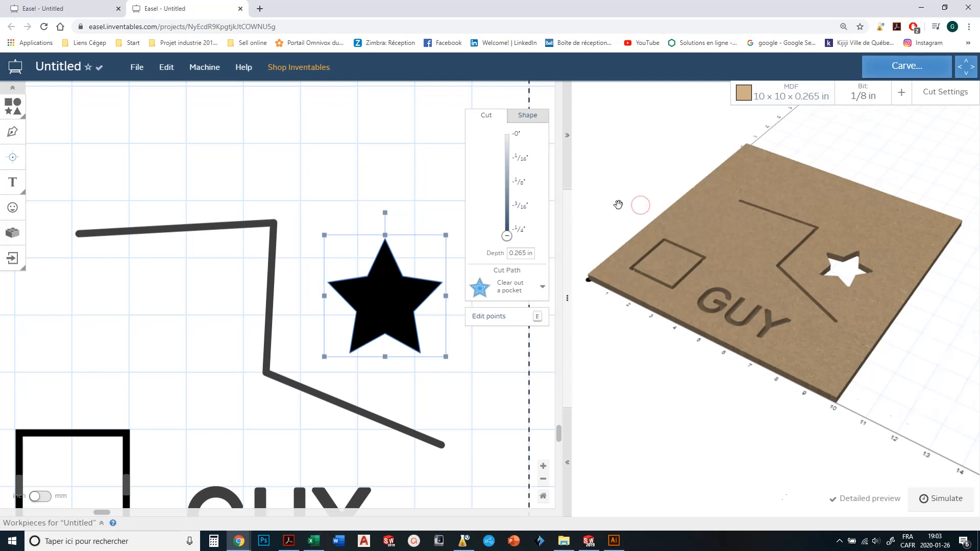
Step: Insert the snowflake design from the design library and place it above the star
{"action": "scroll", "coordinate": [619, 205], "scroll_direction": "down", "scroll_amount": 3}
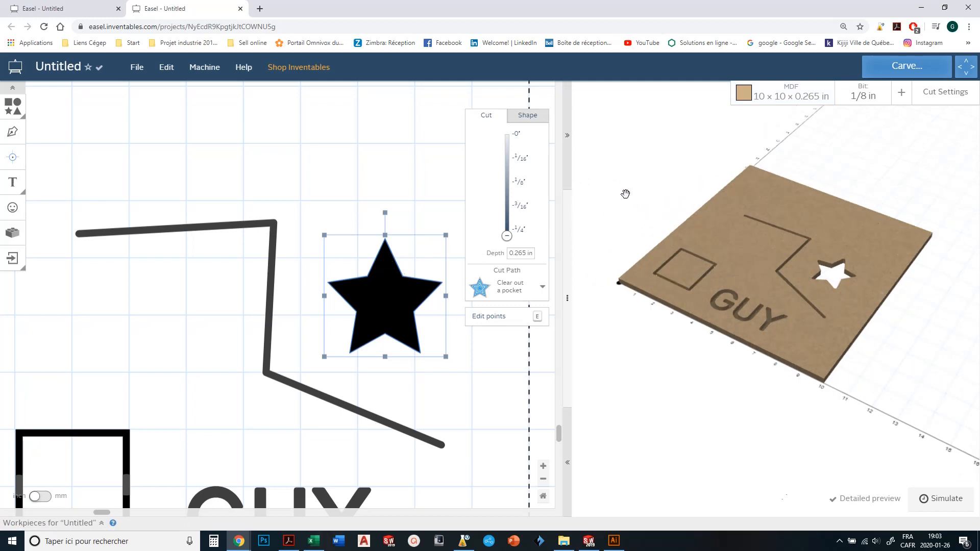
{"action": "scroll", "coordinate": [318, 183], "scroll_direction": "down", "scroll_amount": 4}
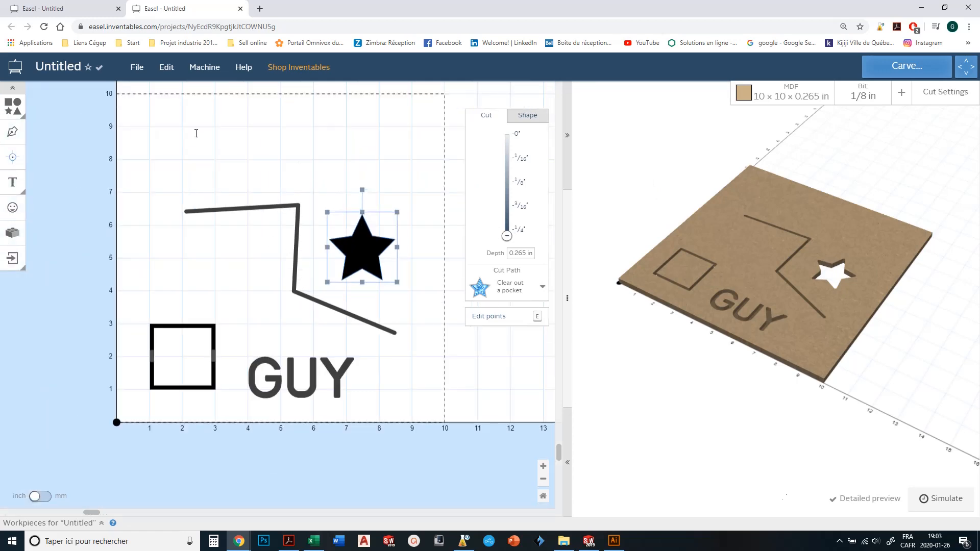
{"action": "left_click", "coordinate": [13, 207]}
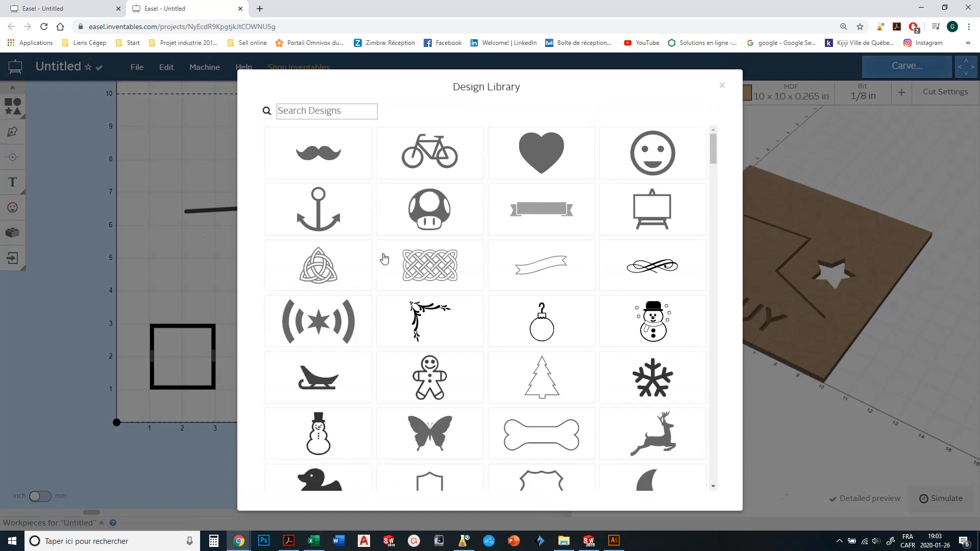
{"action": "left_click", "coordinate": [667, 380]}
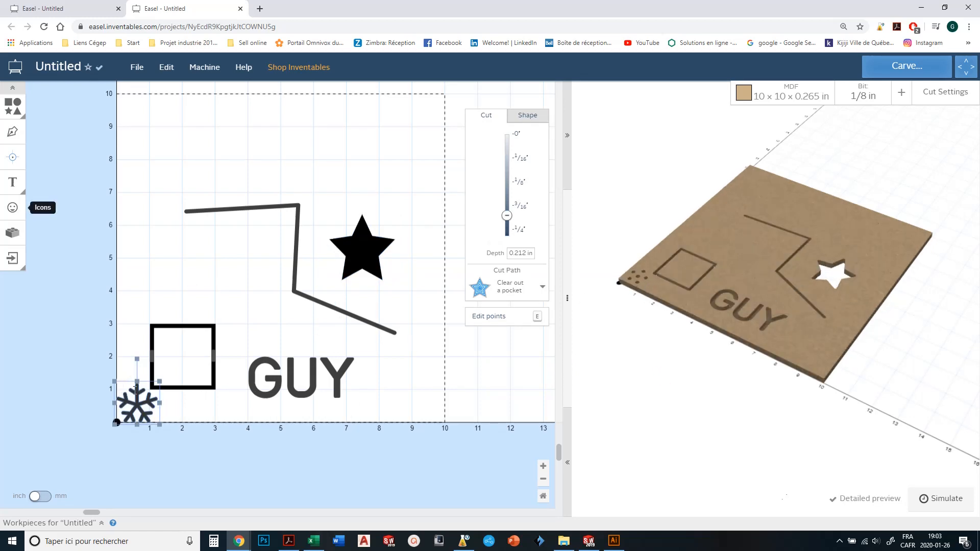
{"action": "left_click_drag", "start_coordinate": [135, 408], "coordinate": [372, 154]}
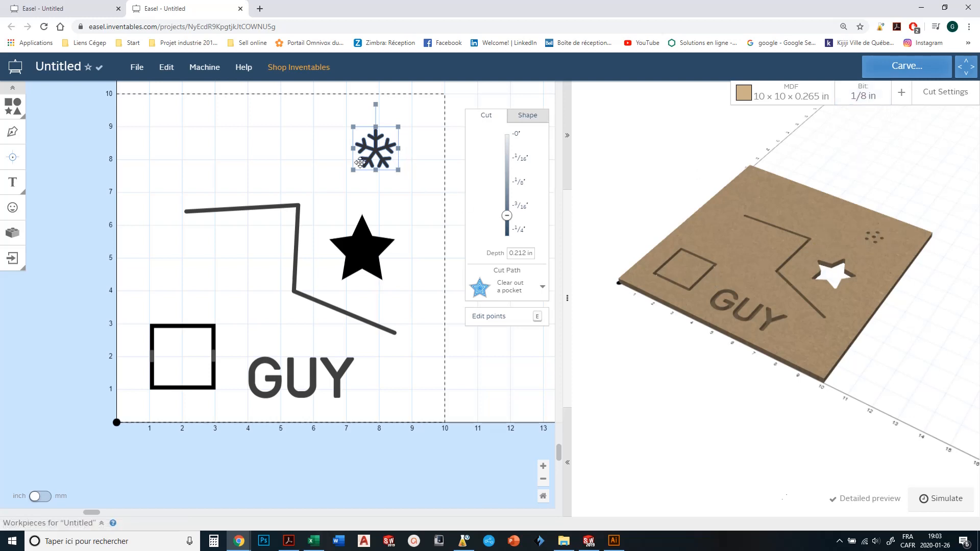
Step: Enlarge the snowflake to about 1.8 in wide so the 1/8 in bit can carve its branches
{"action": "scroll", "coordinate": [361, 162], "scroll_direction": "up", "scroll_amount": 10}
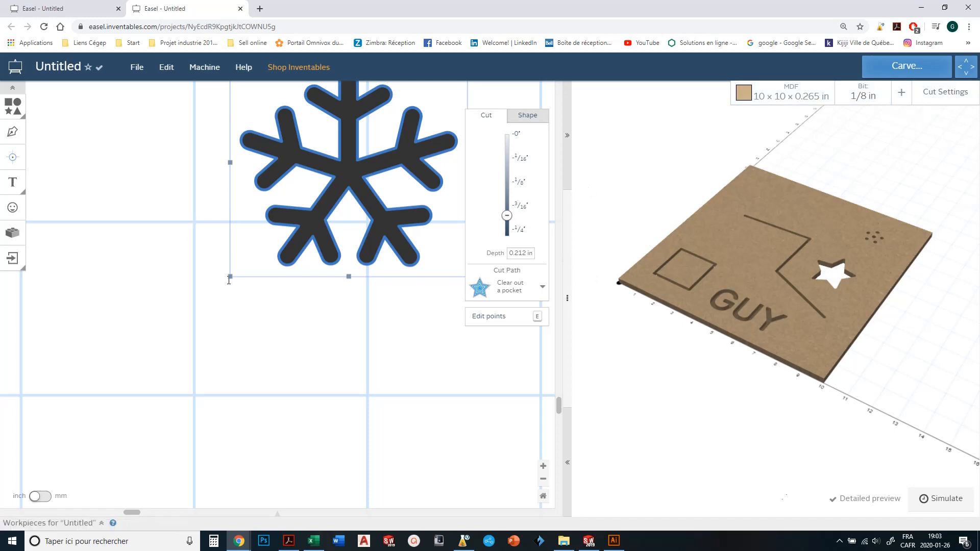
{"action": "left_click_drag", "start_coordinate": [230, 276], "coordinate": [153, 349]}
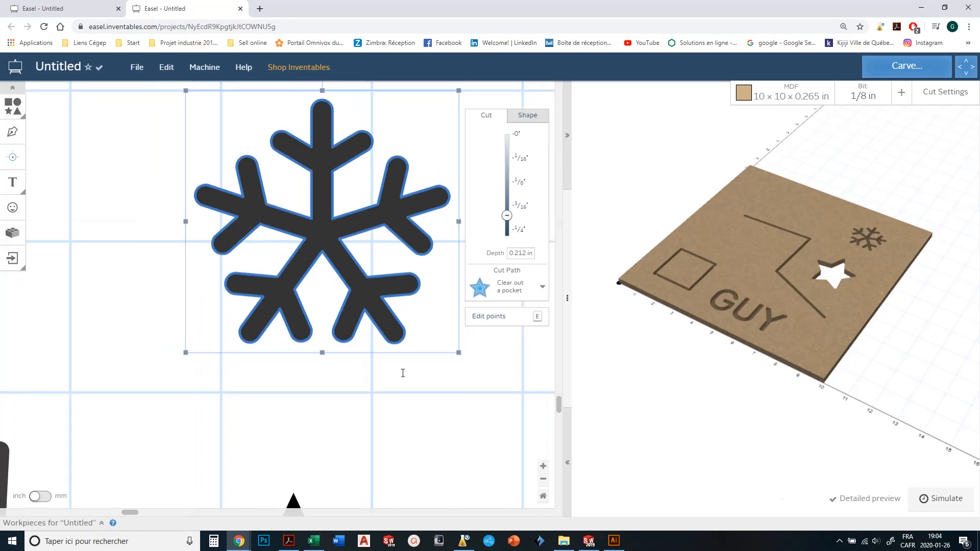
{"action": "scroll", "coordinate": [401, 372], "scroll_direction": "down", "scroll_amount": 5}
{"action": "scroll", "coordinate": [409, 432], "scroll_direction": "down", "scroll_amount": 3}
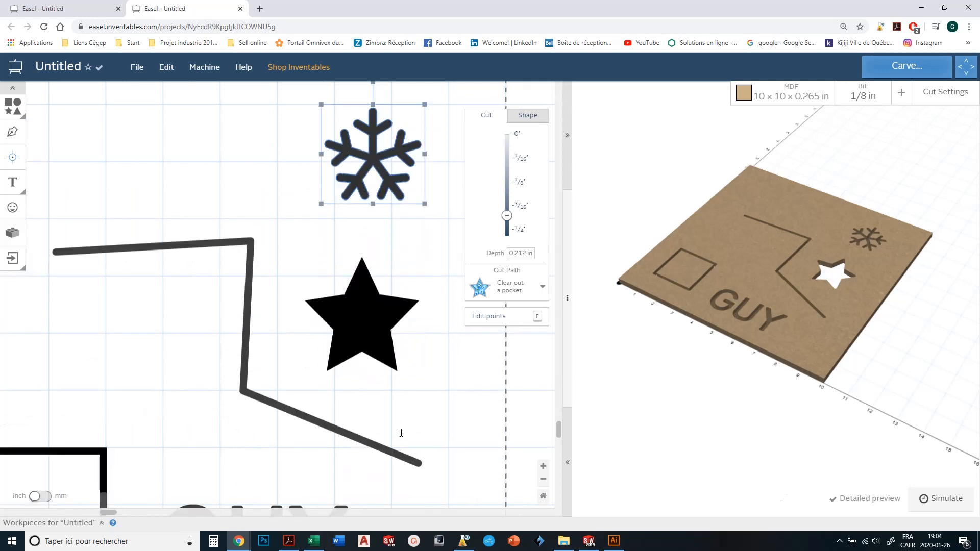
{"action": "scroll", "coordinate": [404, 437], "scroll_direction": "down", "scroll_amount": 1}
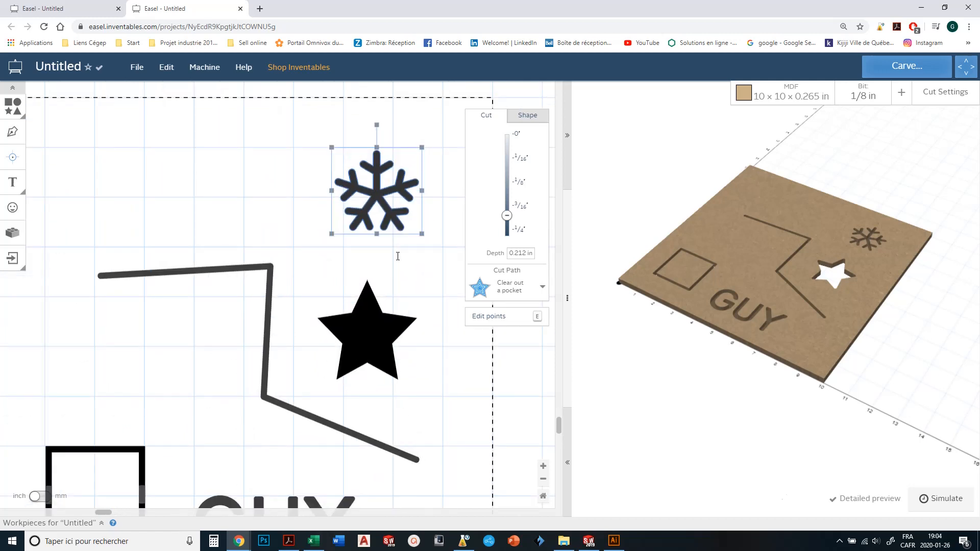
Step: Set the snowflake's cut path to Cut on shape path and inspect the carved outline in the 3D preview
{"action": "left_click", "coordinate": [389, 205]}
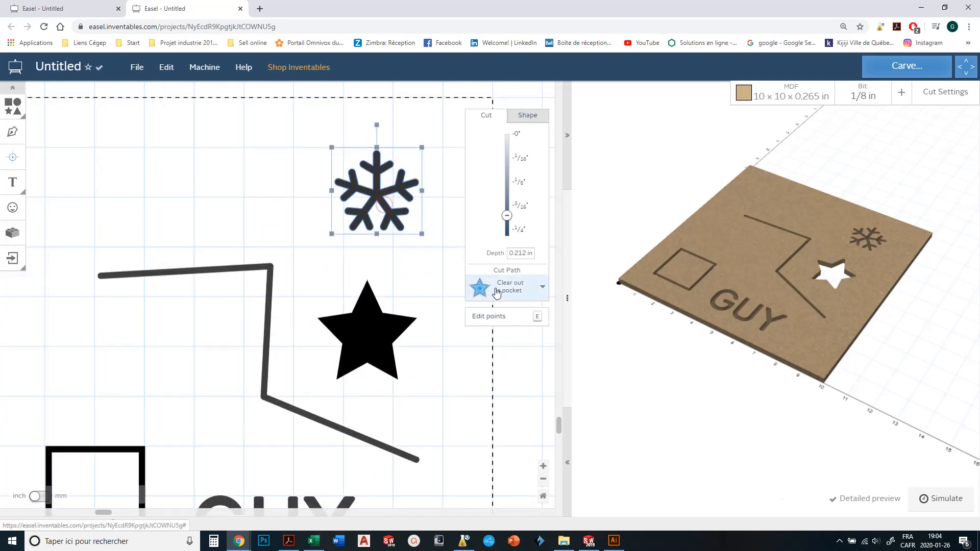
{"action": "left_click", "coordinate": [496, 292]}
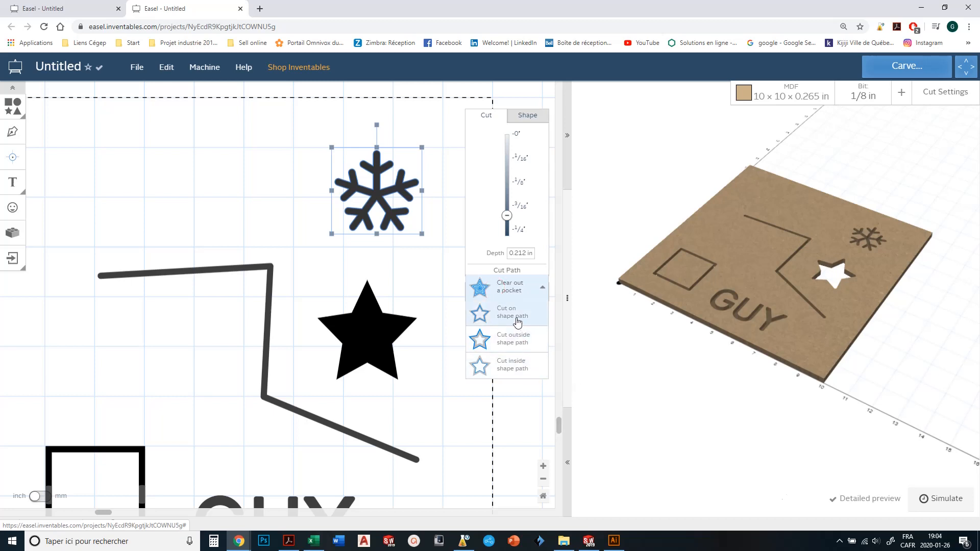
{"action": "left_click", "coordinate": [517, 321]}
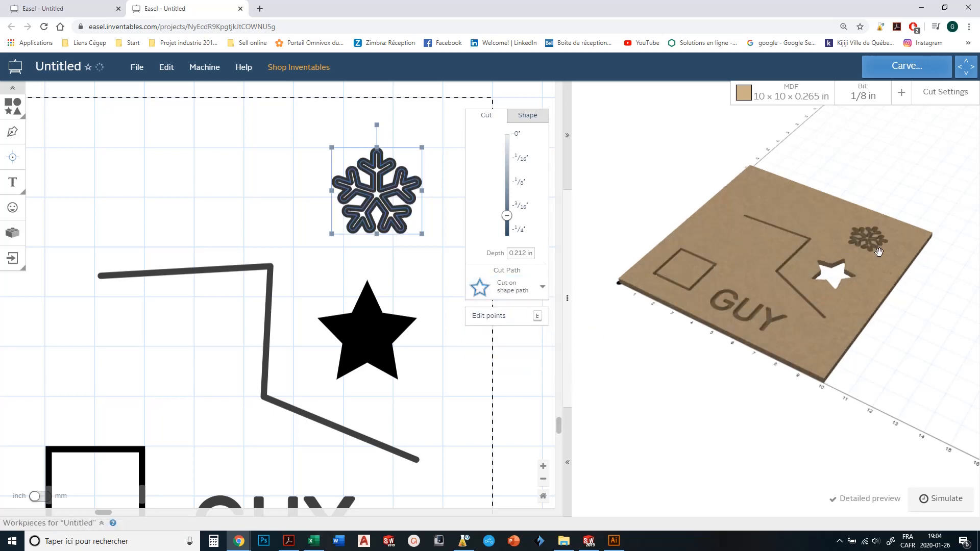
{"action": "scroll", "coordinate": [879, 252], "scroll_direction": "up", "scroll_amount": 5}
{"action": "left_click_drag", "start_coordinate": [749, 307], "coordinate": [780, 356]}
{"action": "scroll", "coordinate": [792, 313], "scroll_direction": "down", "scroll_amount": 2}
{"action": "scroll", "coordinate": [795, 313], "scroll_direction": "up", "scroll_amount": 10}
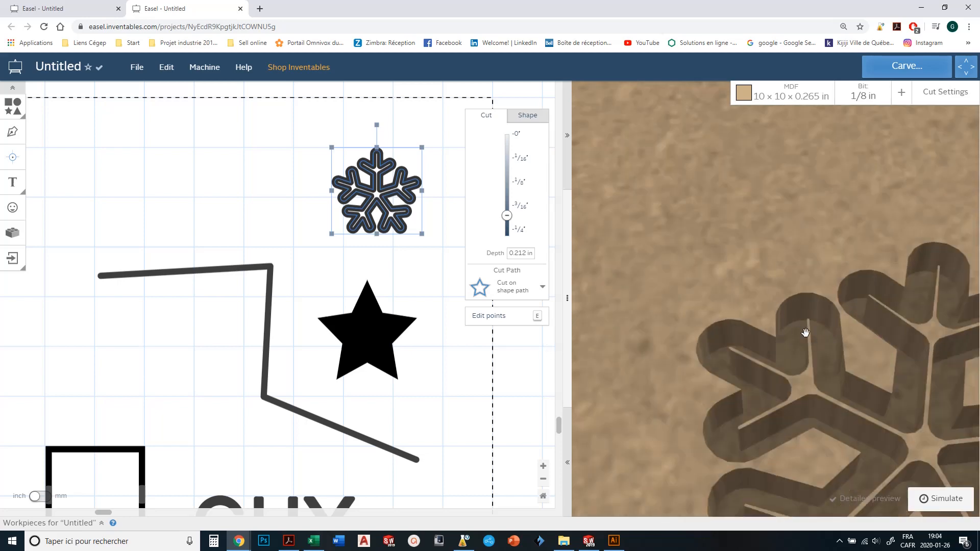
{"action": "scroll", "coordinate": [872, 358], "scroll_direction": "down", "scroll_amount": 5}
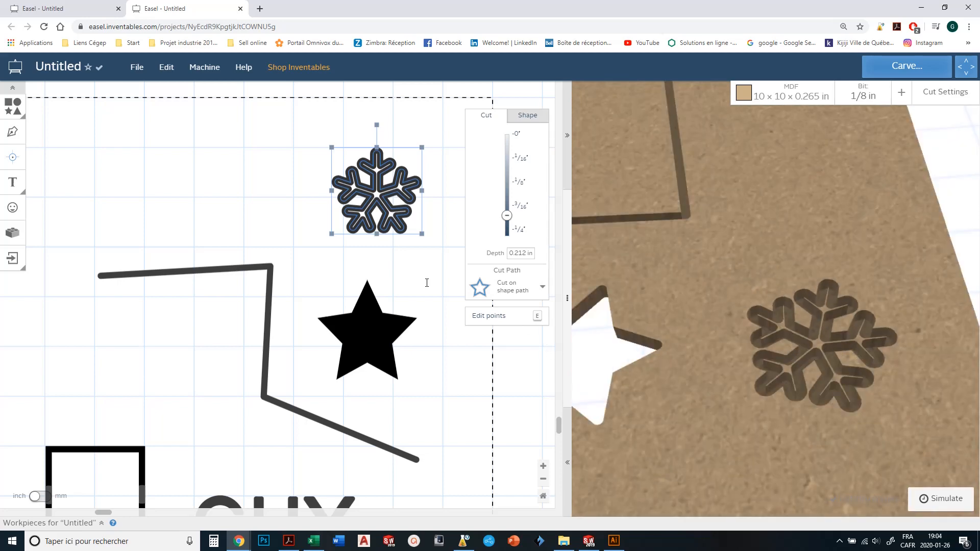
Step: Set the snowflake's cut path back to Clear out a pocket
{"action": "left_click", "coordinate": [507, 287]}
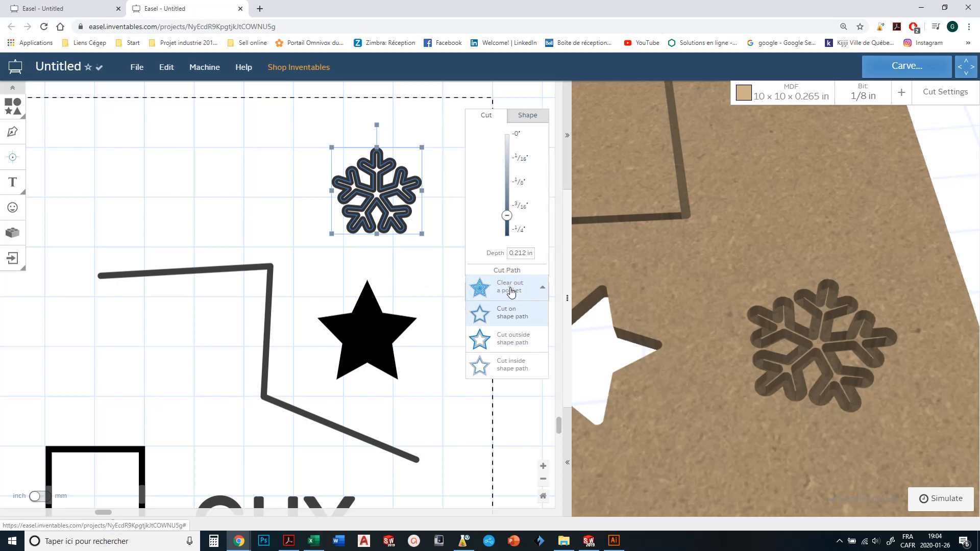
{"action": "left_click", "coordinate": [511, 290]}
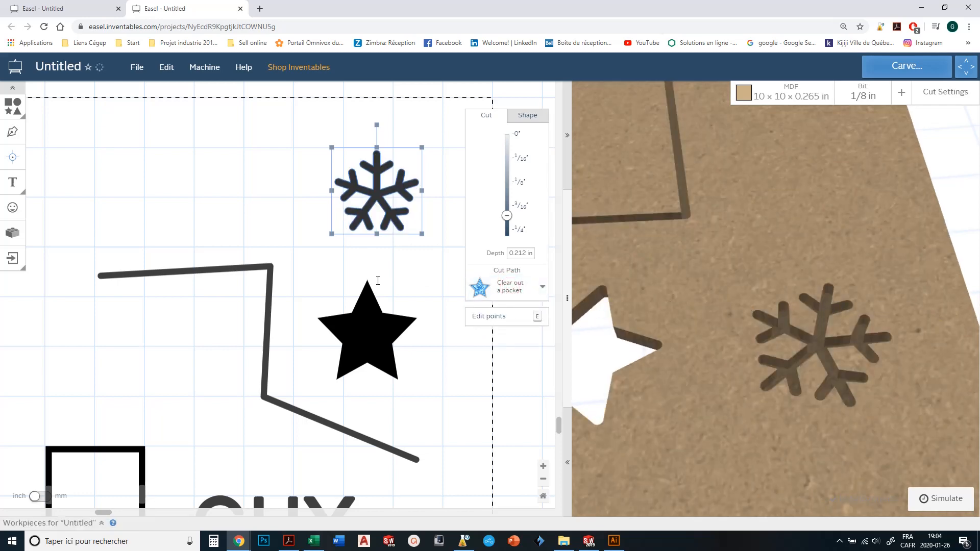
{"action": "scroll", "coordinate": [397, 292], "scroll_direction": "down", "scroll_amount": 3}
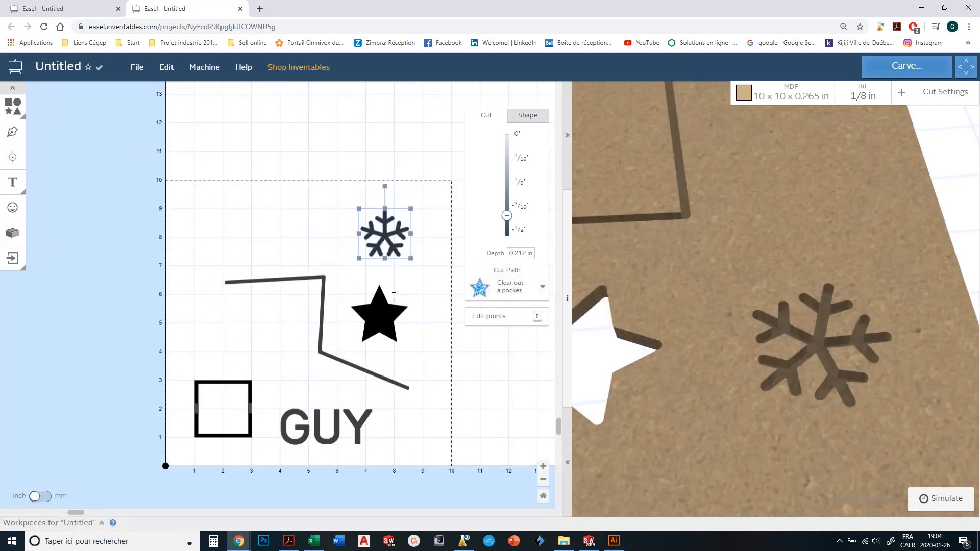